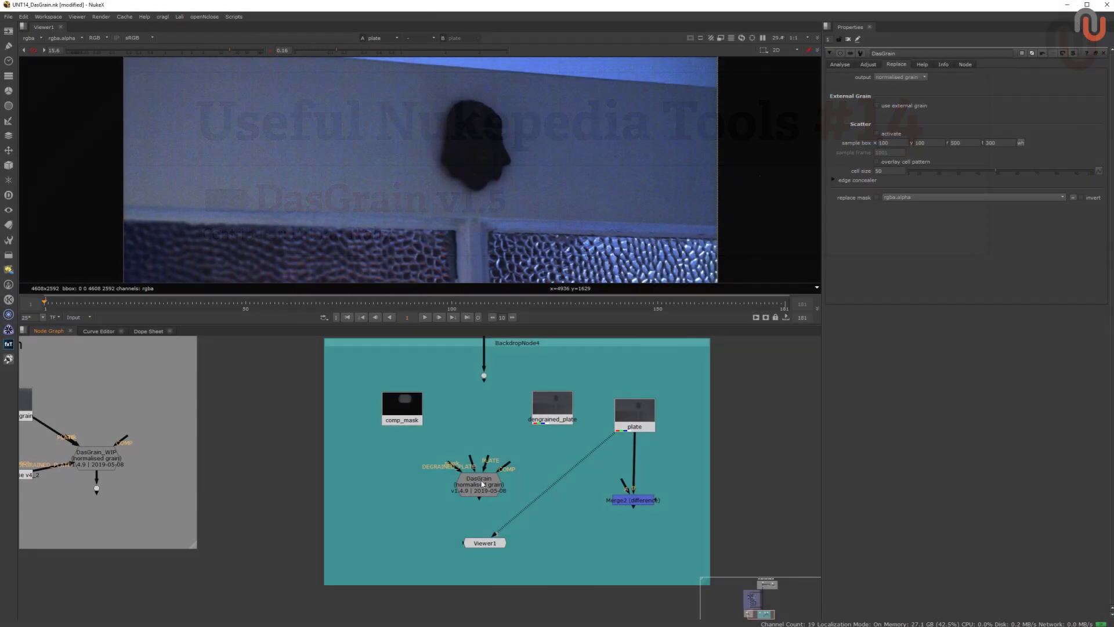
left_click_drag(486, 488, 491, 485)
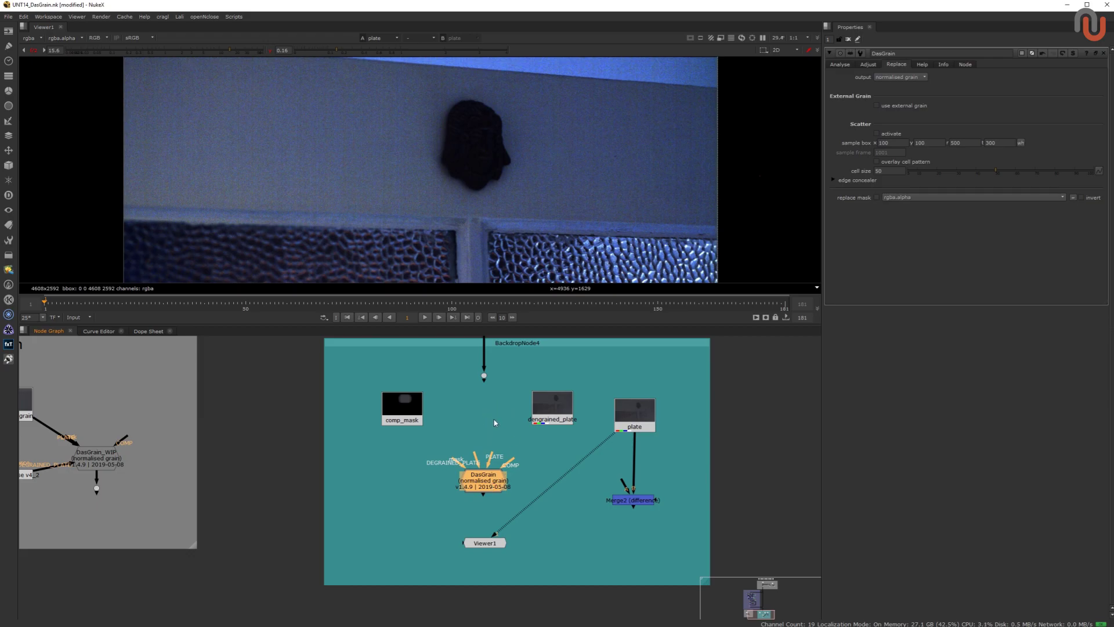
middle_click_drag(512, 443, 493, 433)
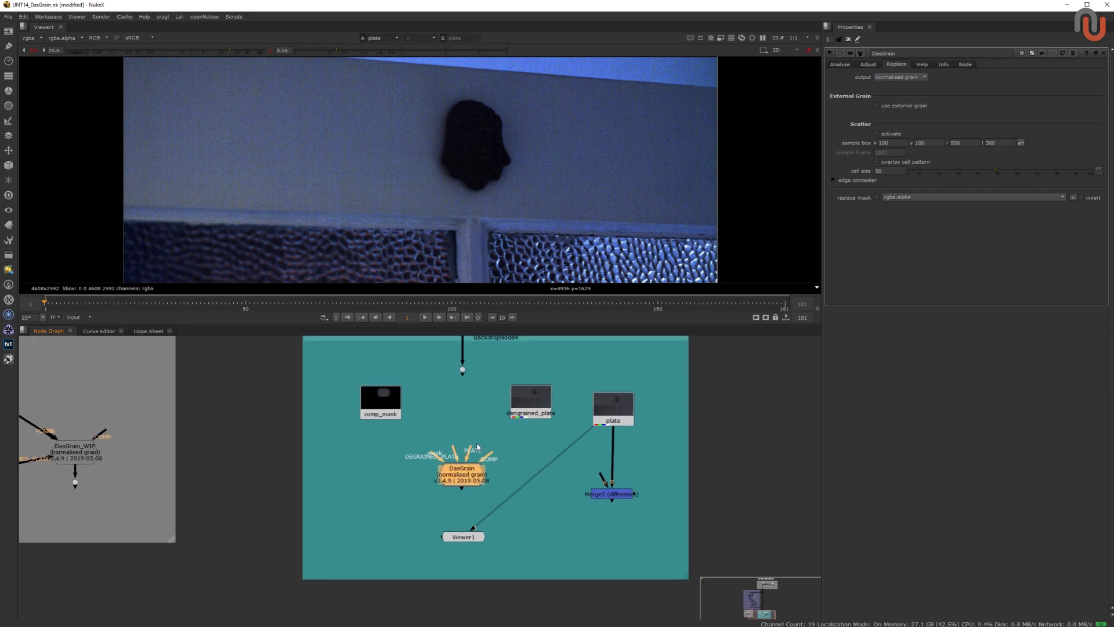
left_click_drag(454, 448, 450, 433)
middle_click_drag(497, 479, 513, 473)
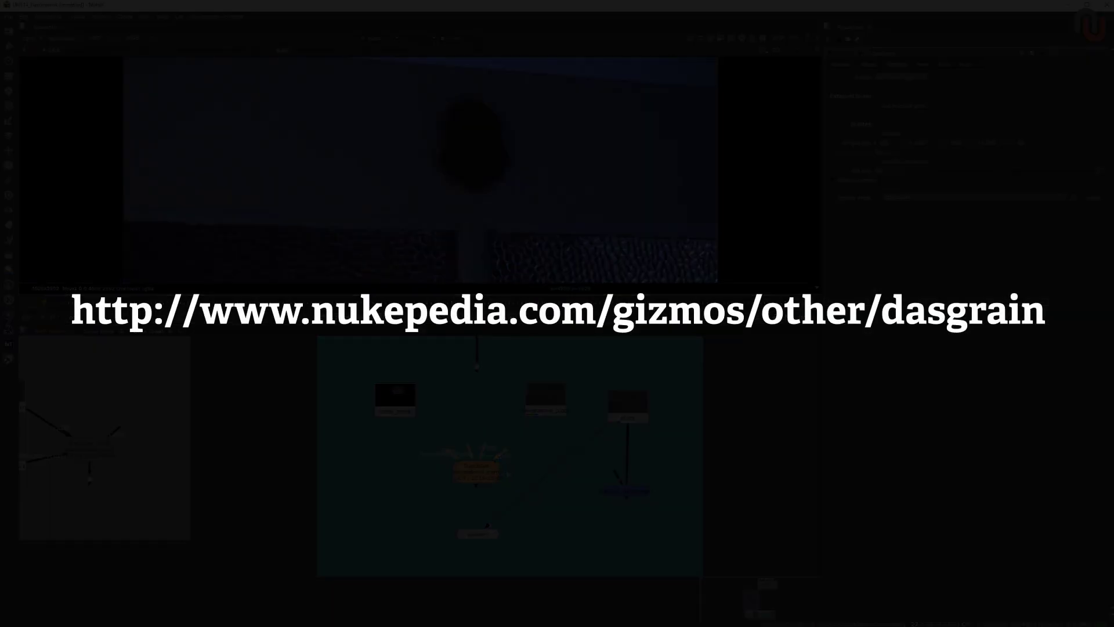
scroll(507, 473, "up", 2)
scroll(499, 470, "down", 2)
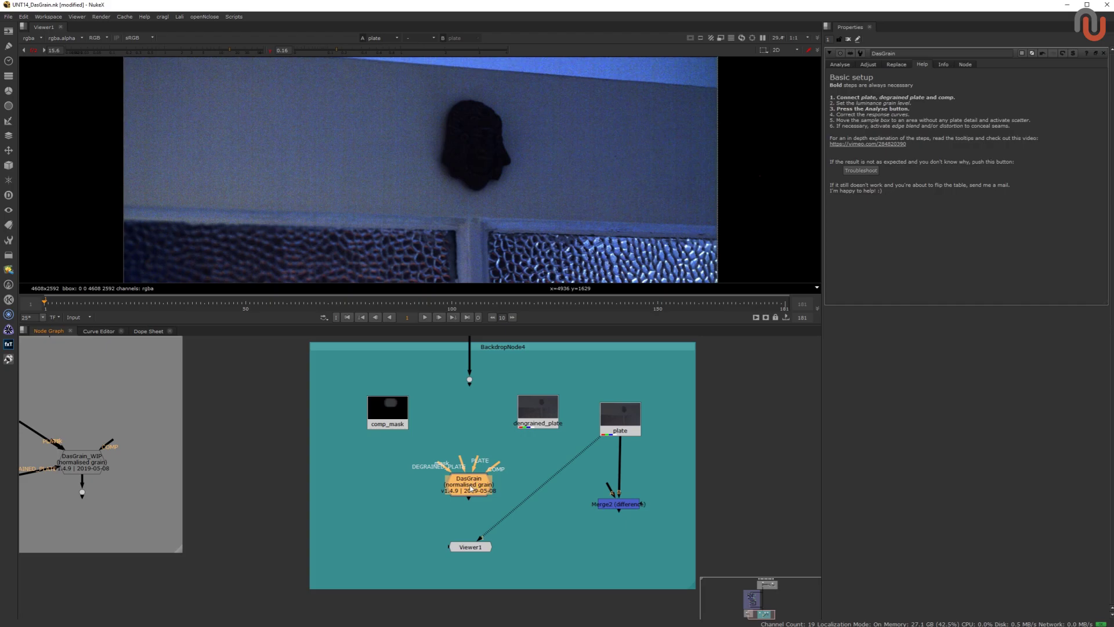
left_click_drag(472, 487, 473, 485)
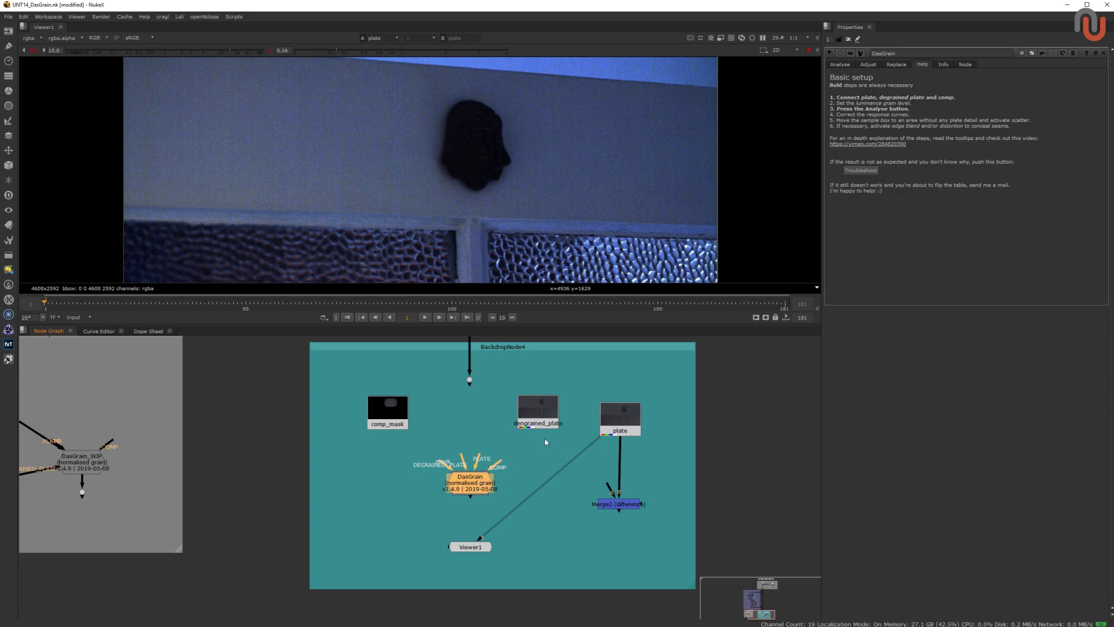
View the degrained plate and the original plate one after the other to compare their grain.
left_click_drag(544, 424, 540, 423)
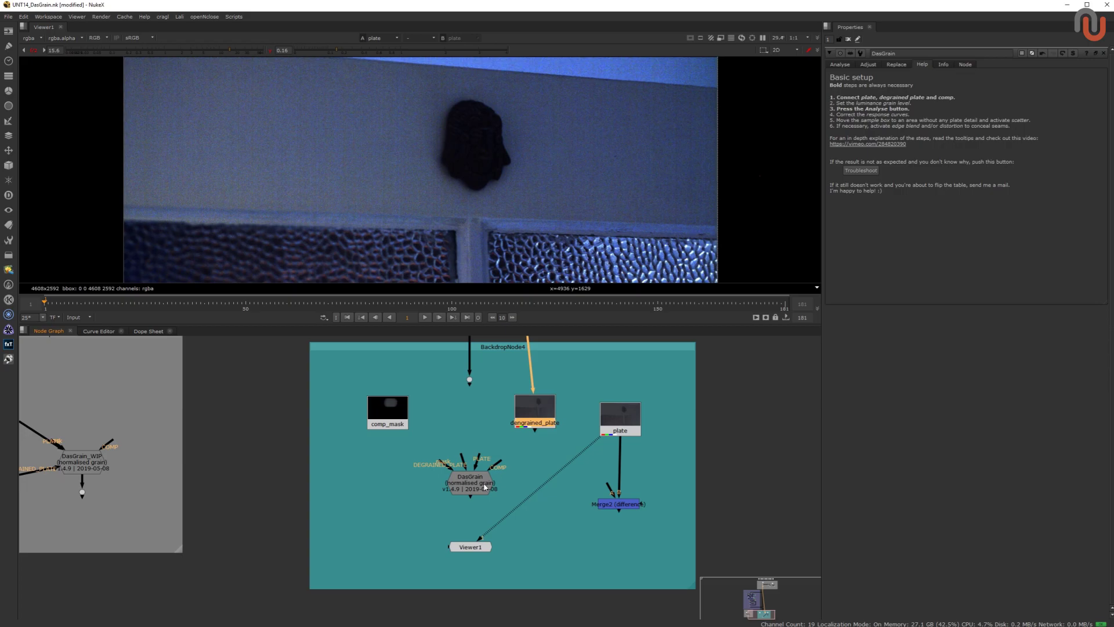
left_click_drag(480, 488, 474, 489)
left_click_drag(534, 424, 540, 427)
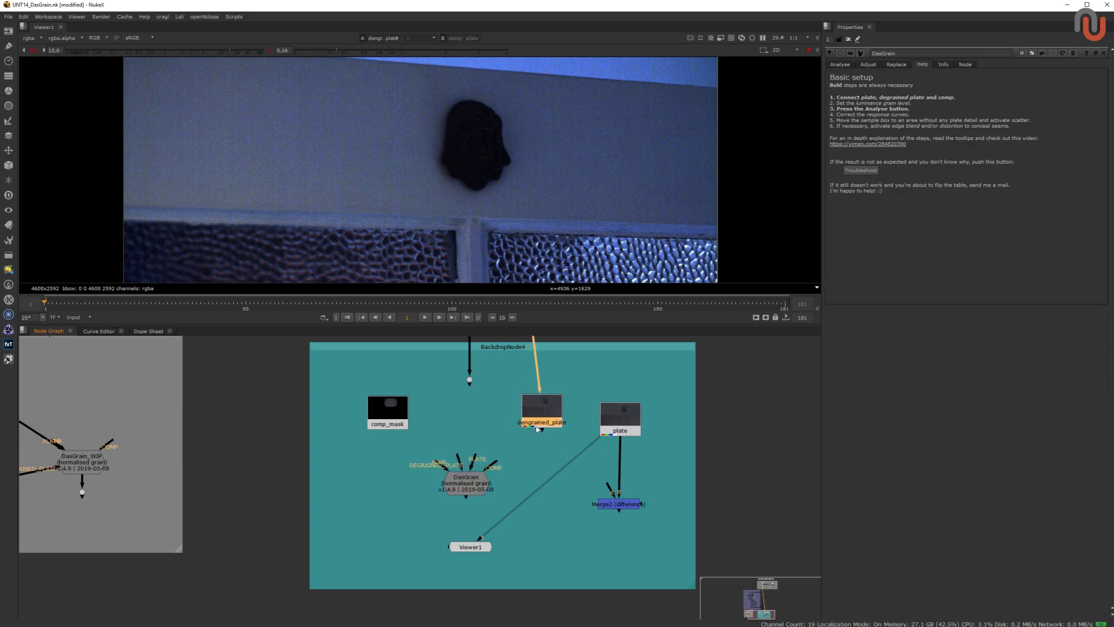
key("1")
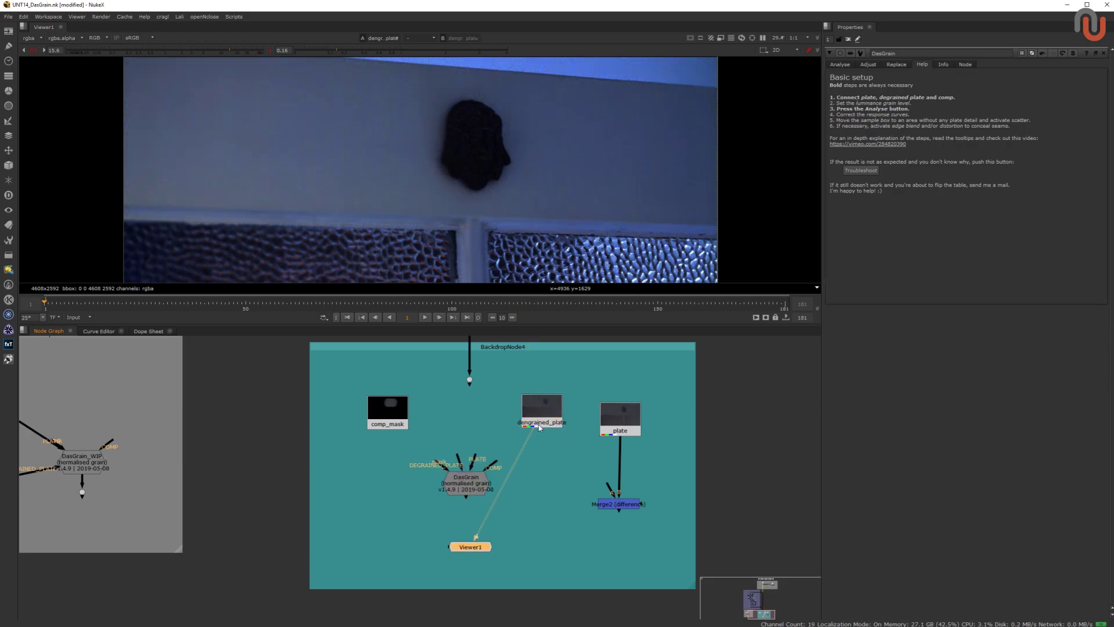
left_click_drag(627, 425, 560, 420)
left_click(621, 418)
key("1")
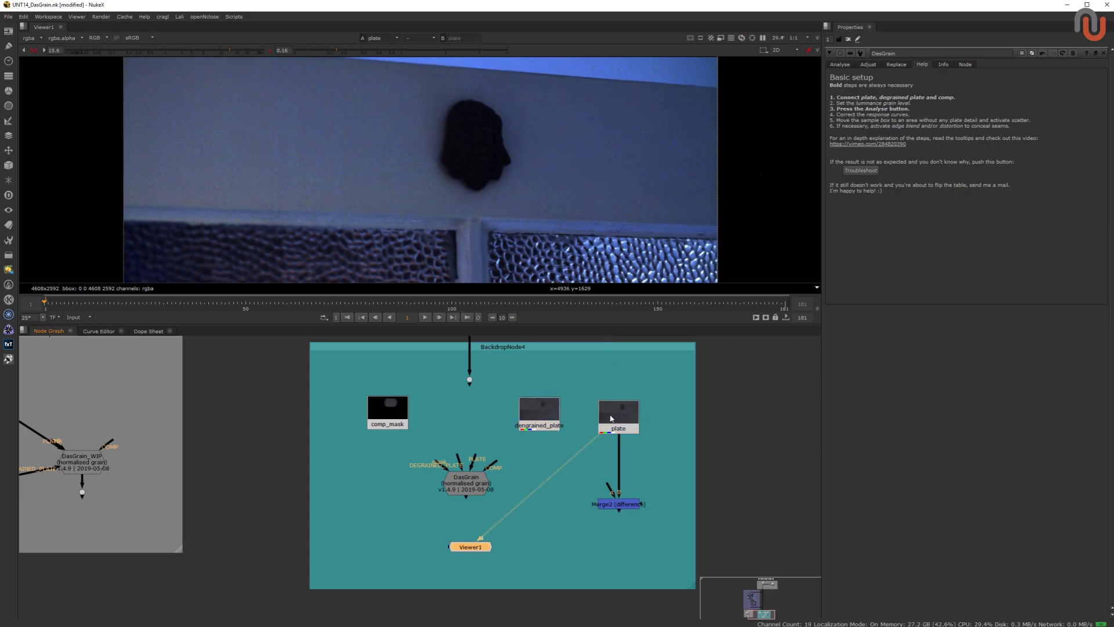
Examine the noise reduction nodes in the footage backdrop, then return to the DasGrain node.
left_click(468, 481)
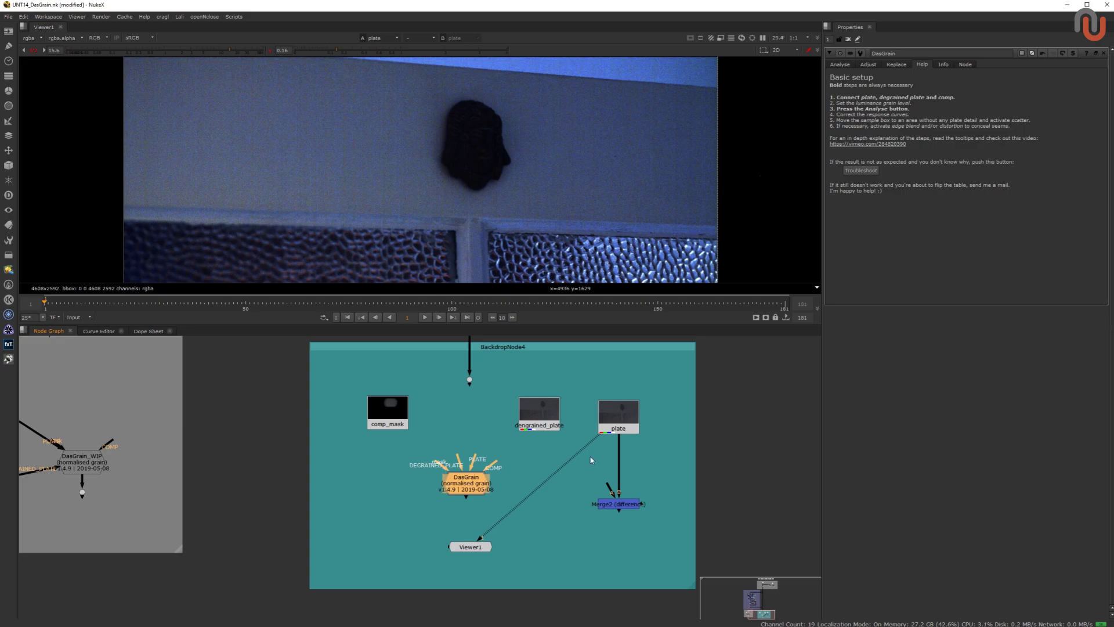
left_click_drag(473, 483, 480, 482)
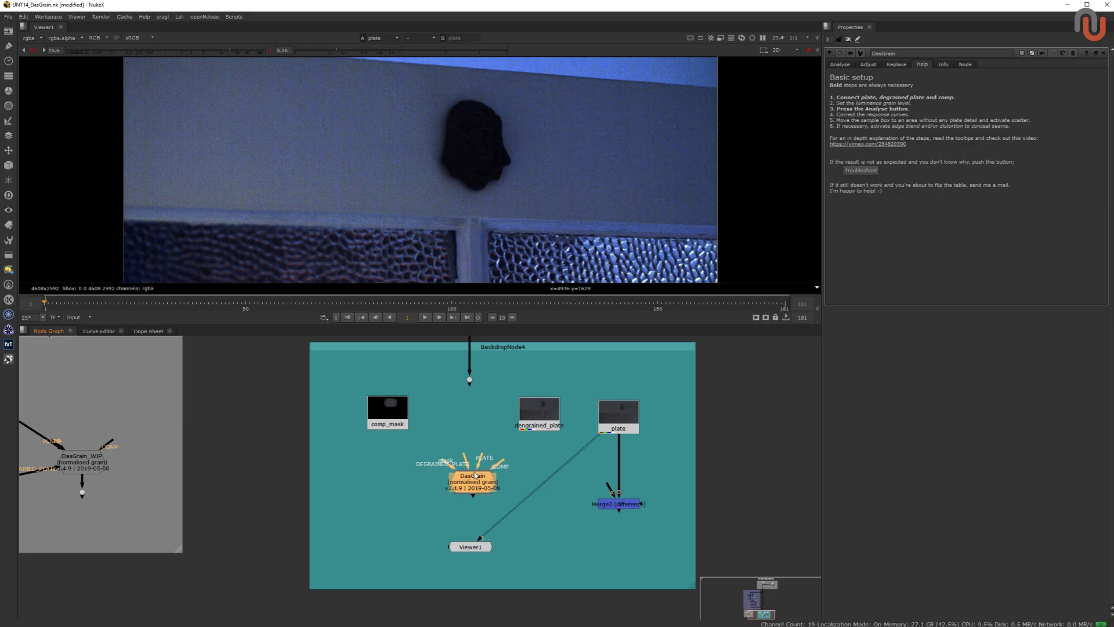
scroll(511, 406, "down", 6)
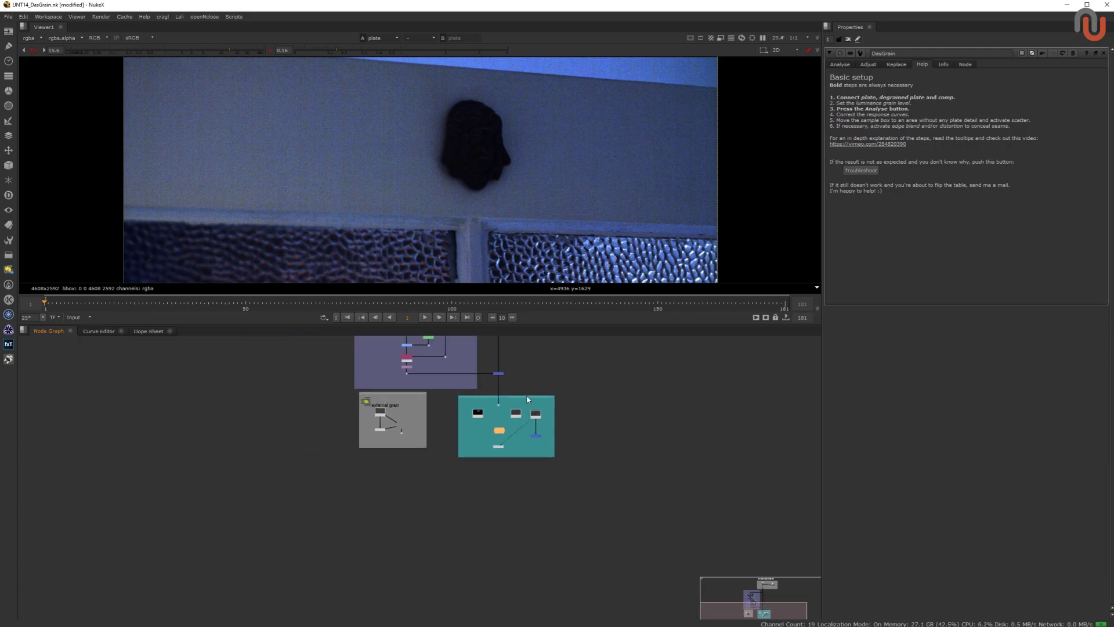
scroll(524, 404, "up", 8)
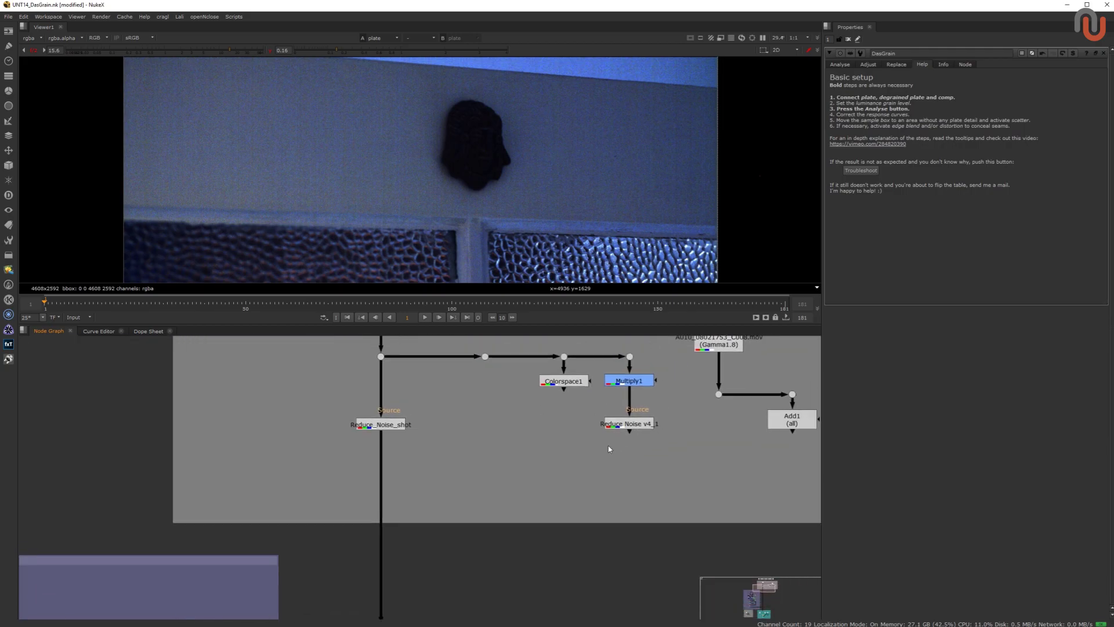
scroll(510, 511, "down", 2)
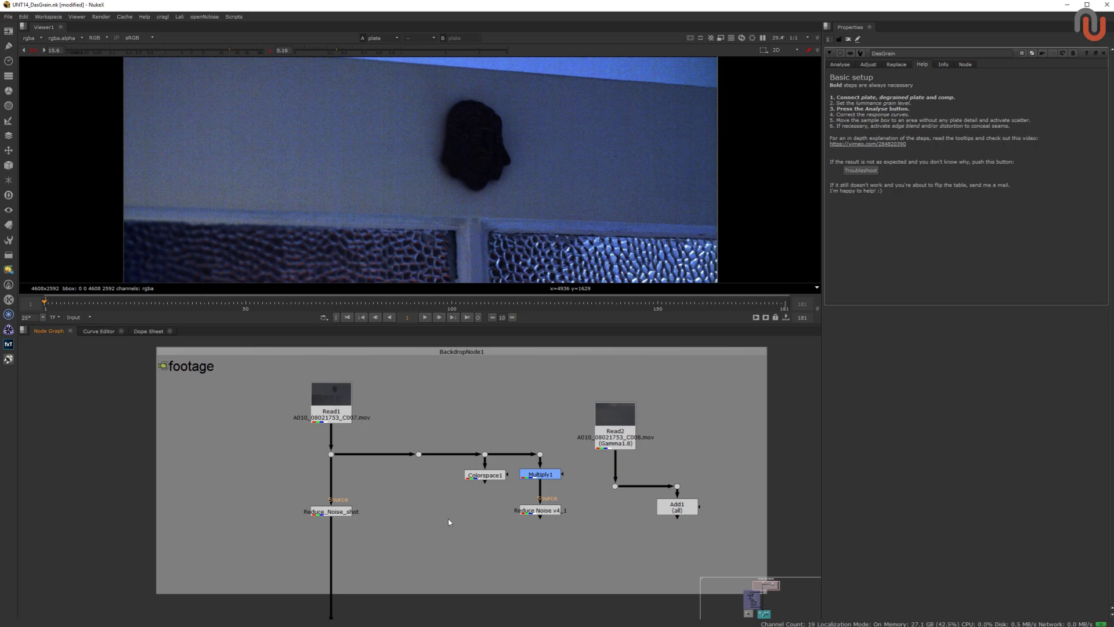
scroll(566, 499, "down", 3)
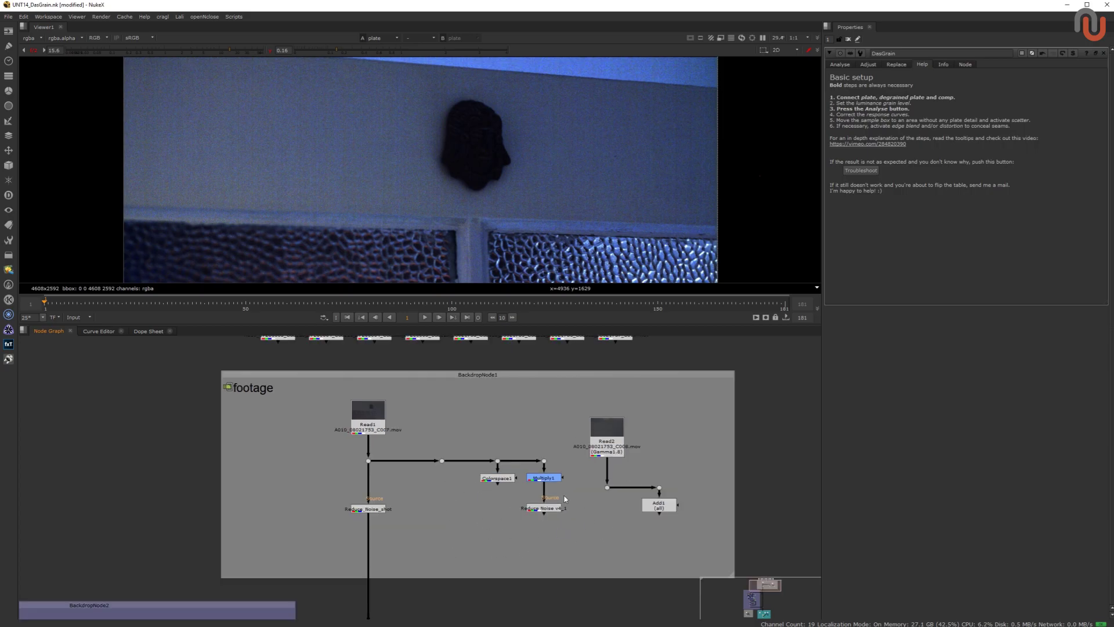
key("f")
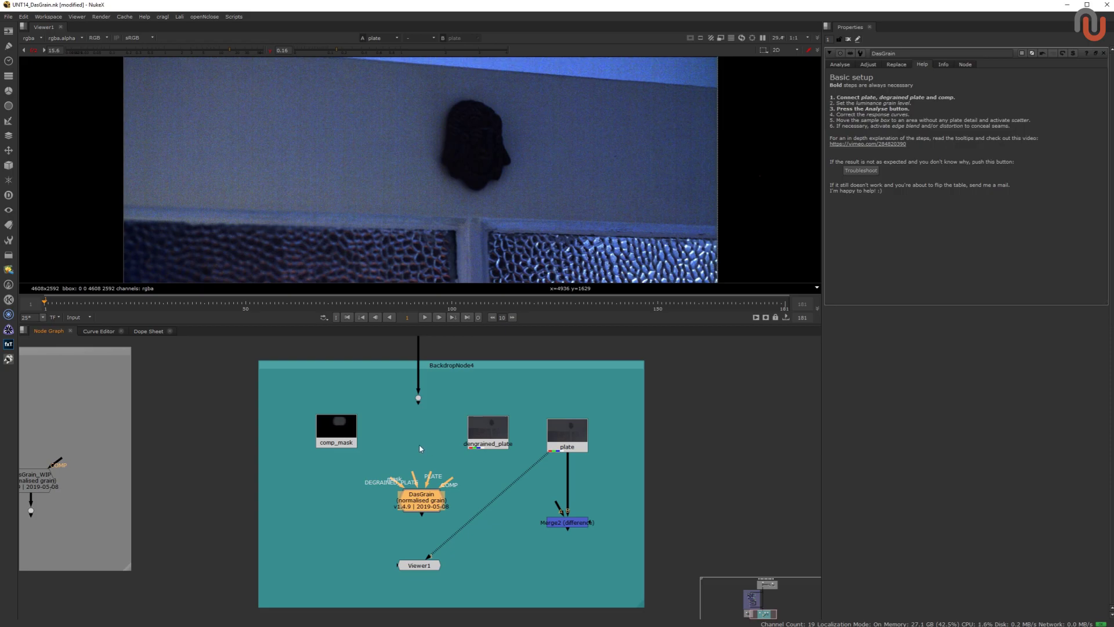
Show the degrained plate in the viewer to inspect it without grain.
left_click_drag(423, 501, 417, 497)
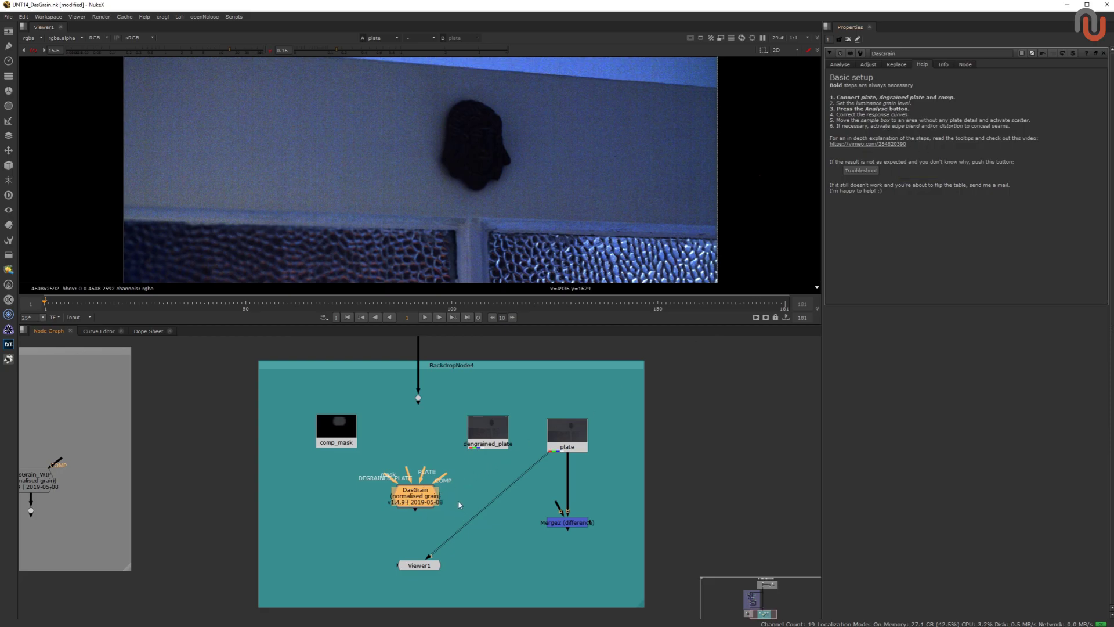
left_click_drag(428, 504, 431, 504)
left_click(467, 433)
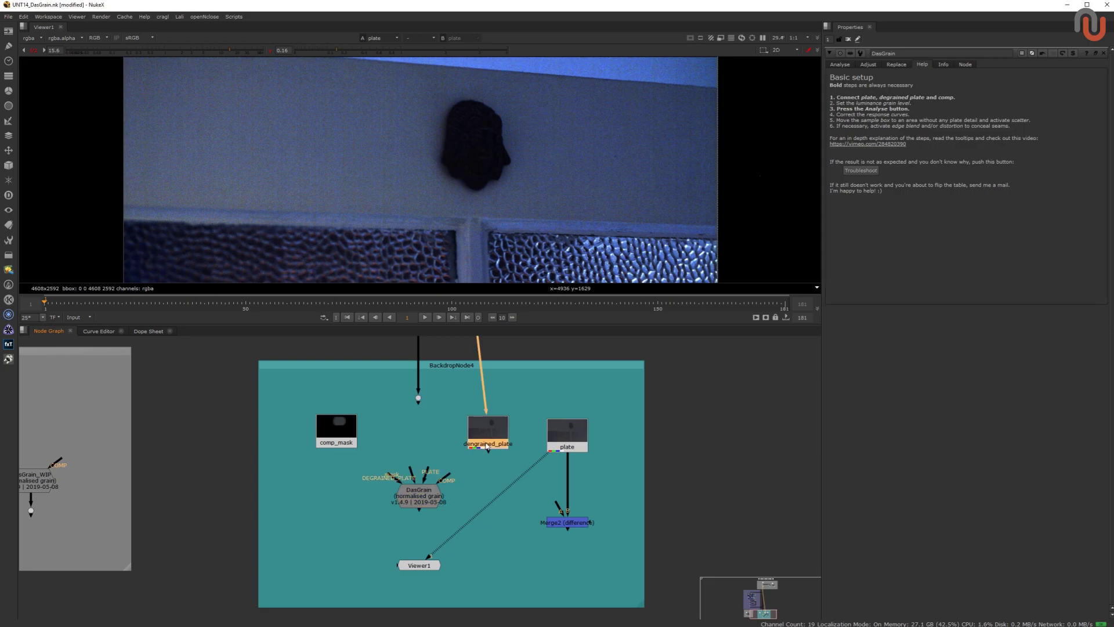
key("1")
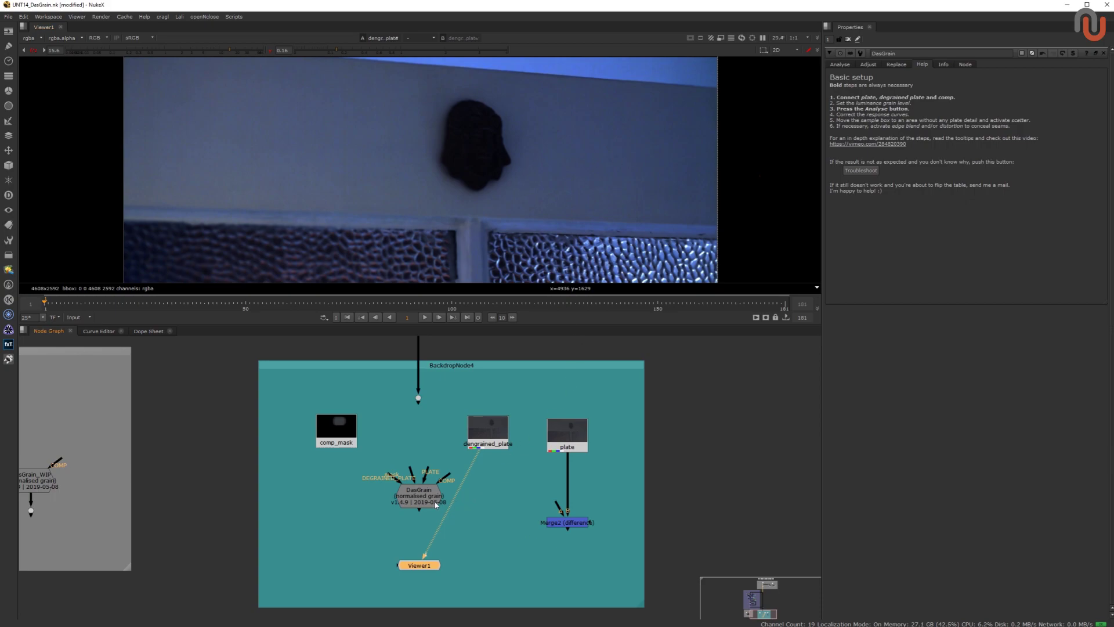
left_click_drag(427, 504, 428, 501)
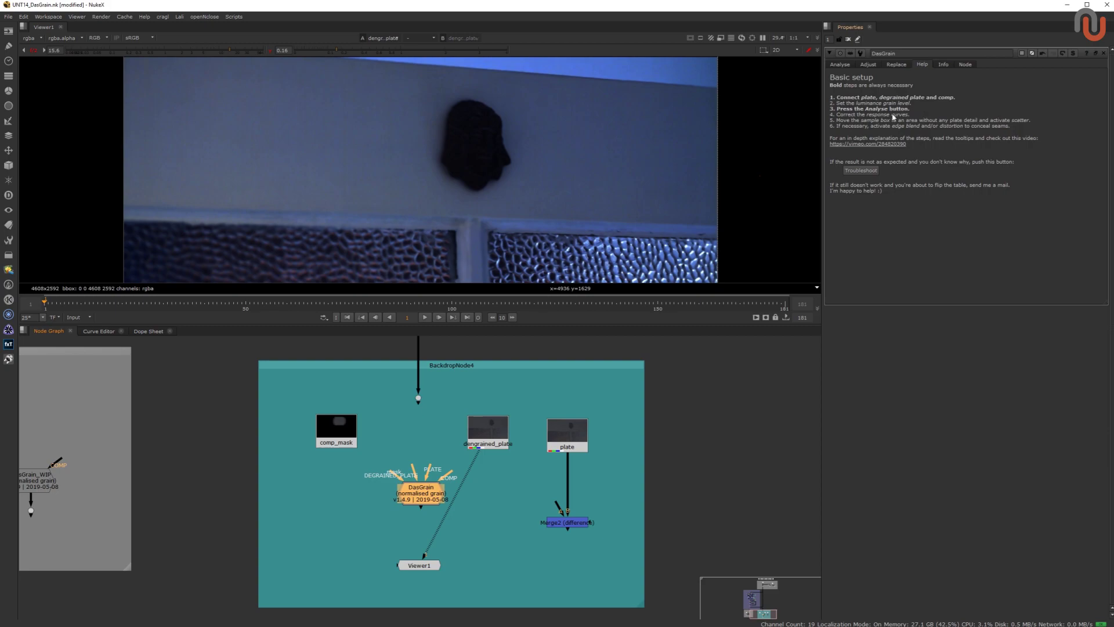
Look through DasGrain's Analyse, Adjust and Replace settings.
left_click(847, 65)
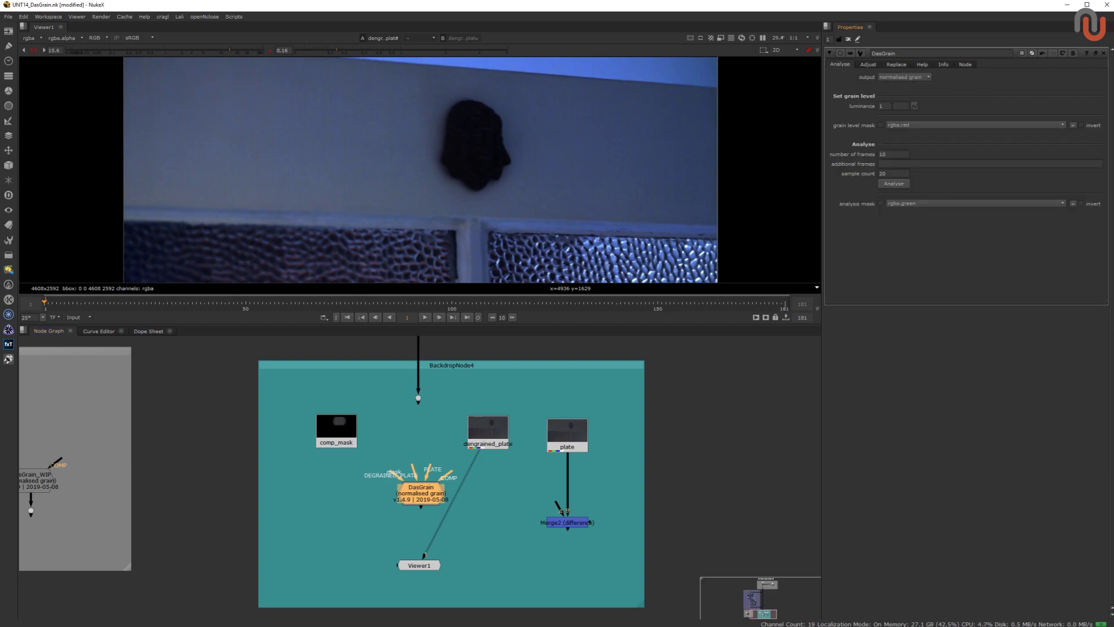
mouse_move(892, 106)
left_click(870, 66)
left_click(889, 66)
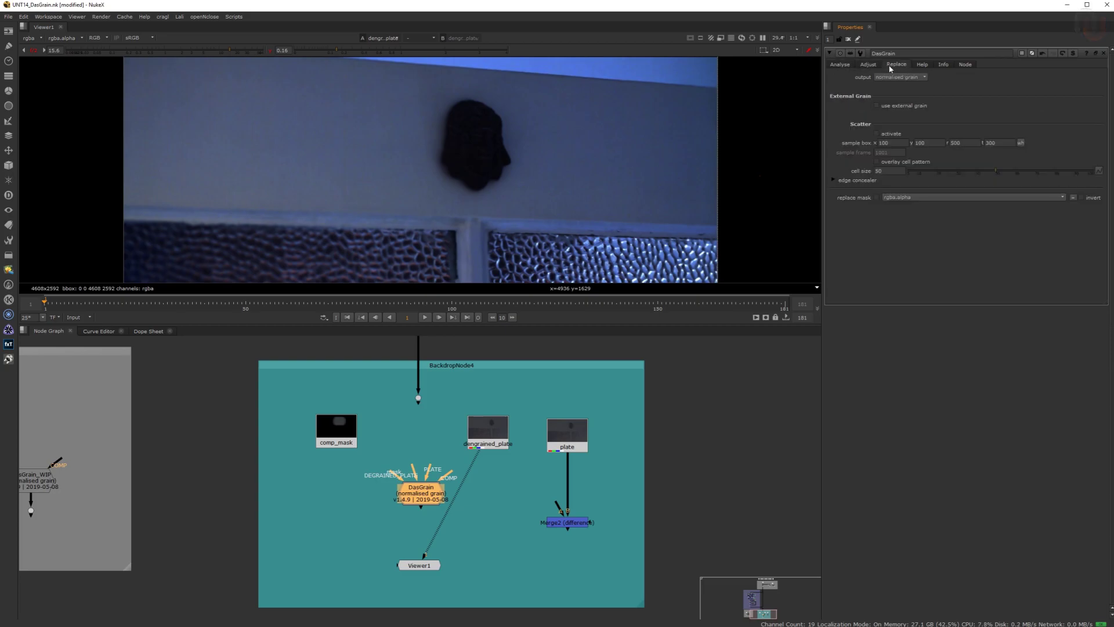
left_click(841, 65)
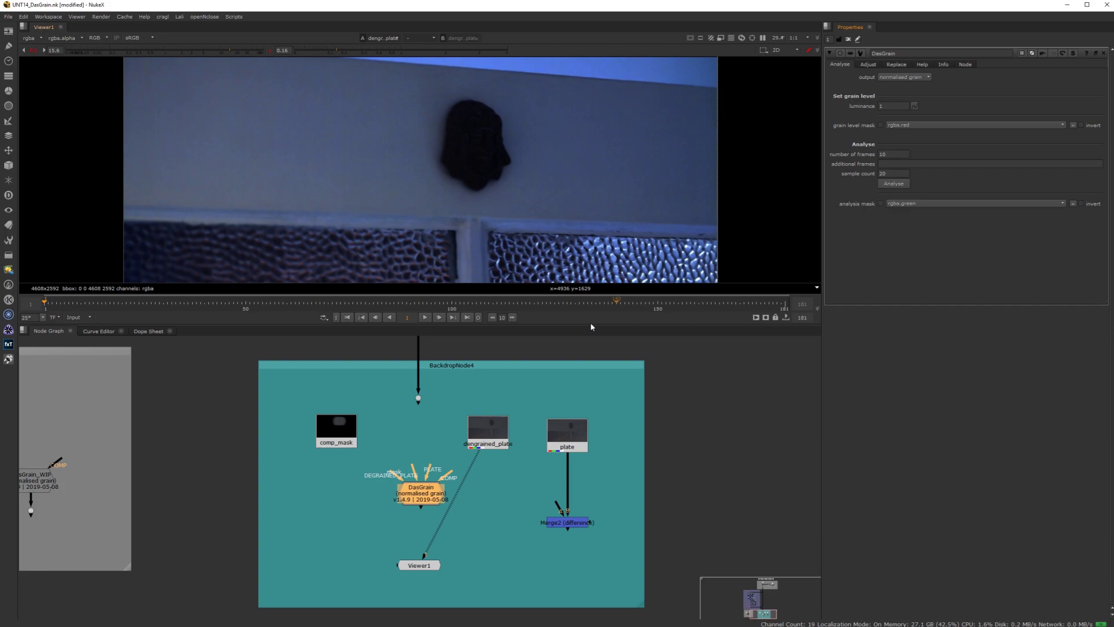
Connect DasGrain to the plate, degrained plate, incoming comp and comp_mask, and show its output in the viewer.
left_click_drag(429, 468, 568, 450)
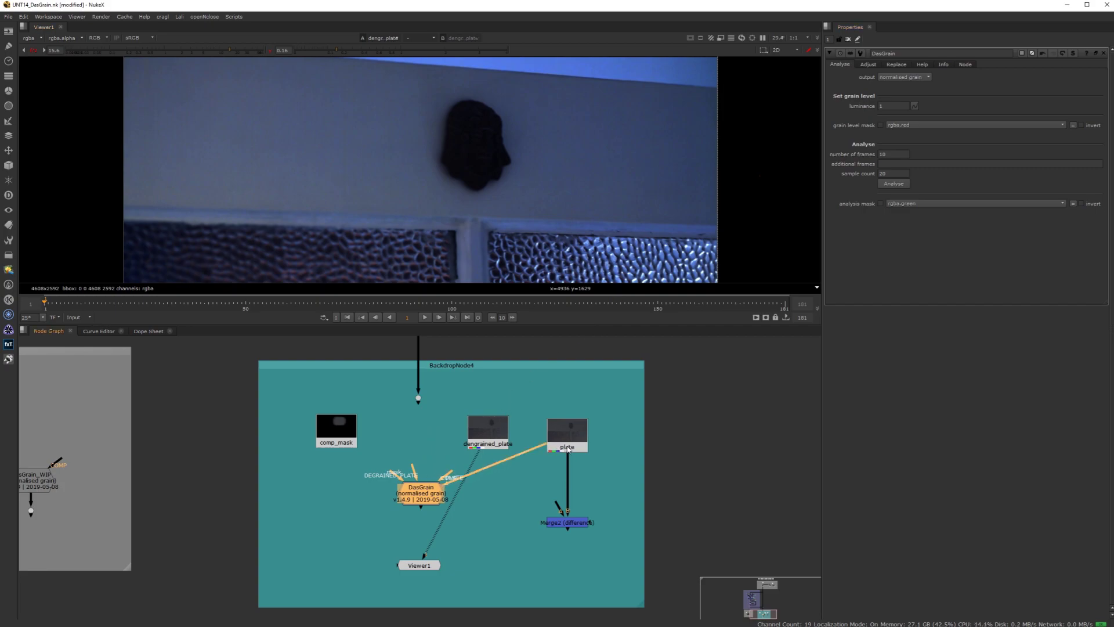
left_click_drag(412, 471, 356, 440)
left_click_drag(426, 501, 424, 500)
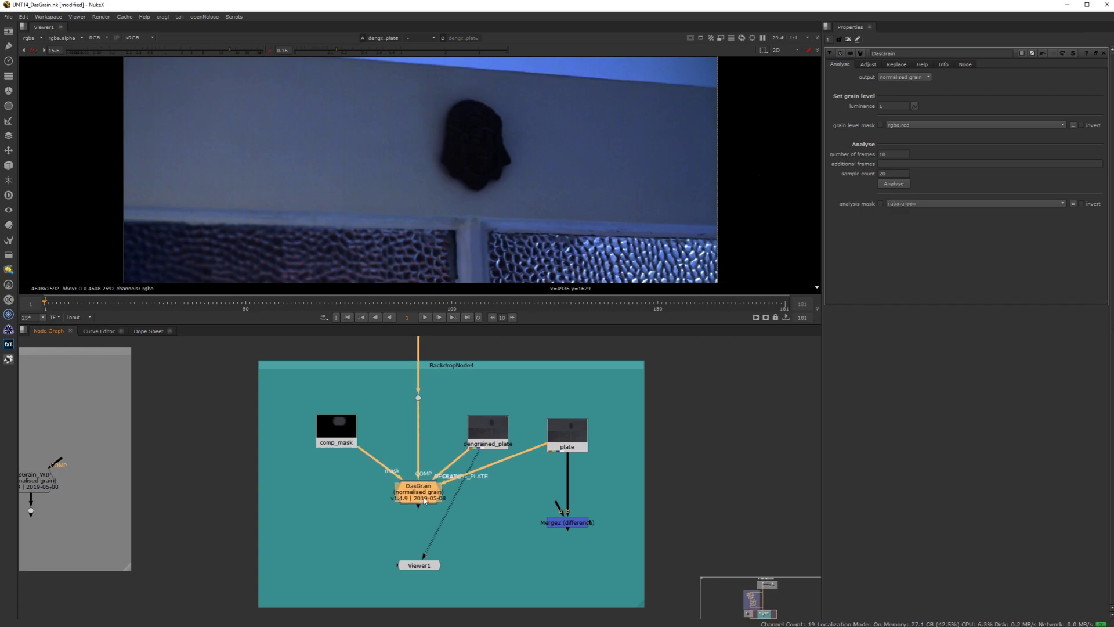
key("1")
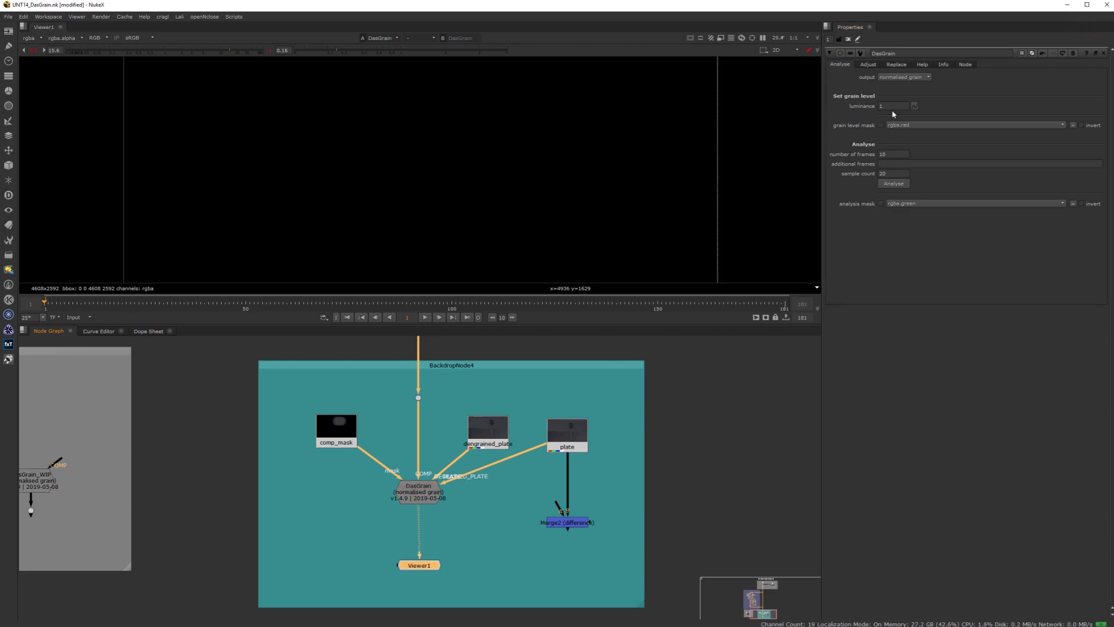
Check DasGrain's luminance grain level and run the grain analysis.
mouse_move(891, 105)
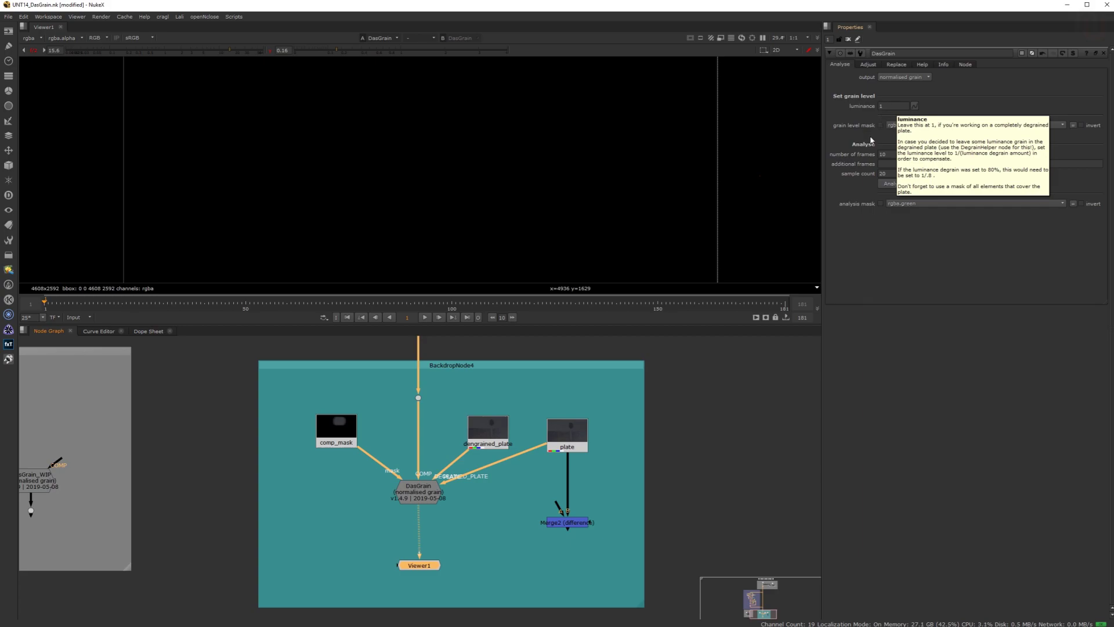
left_click(895, 105)
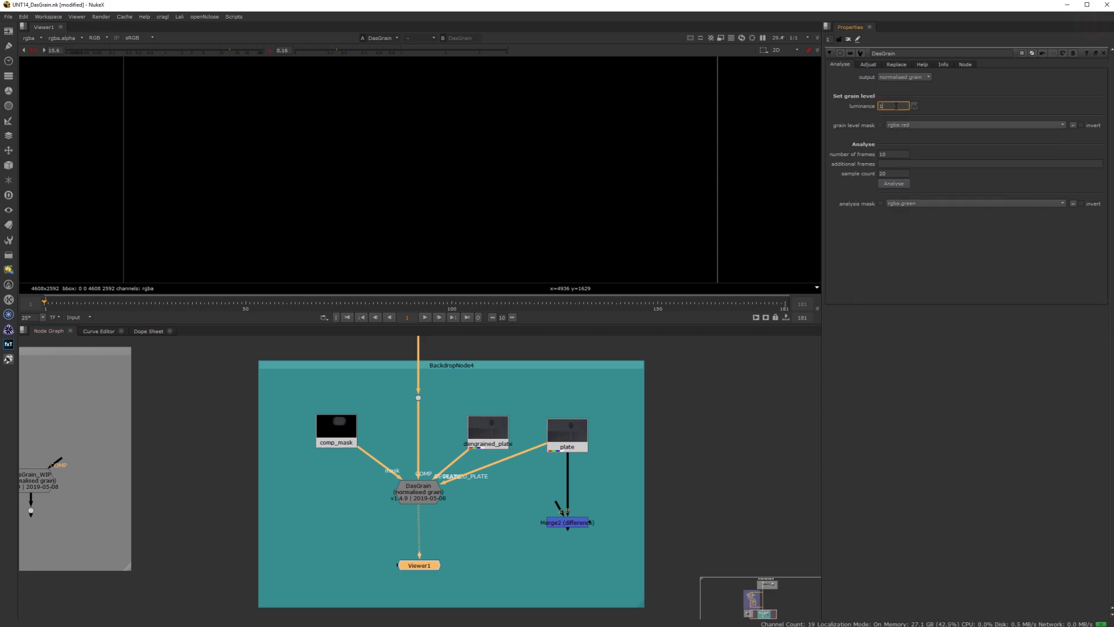
left_click(858, 143)
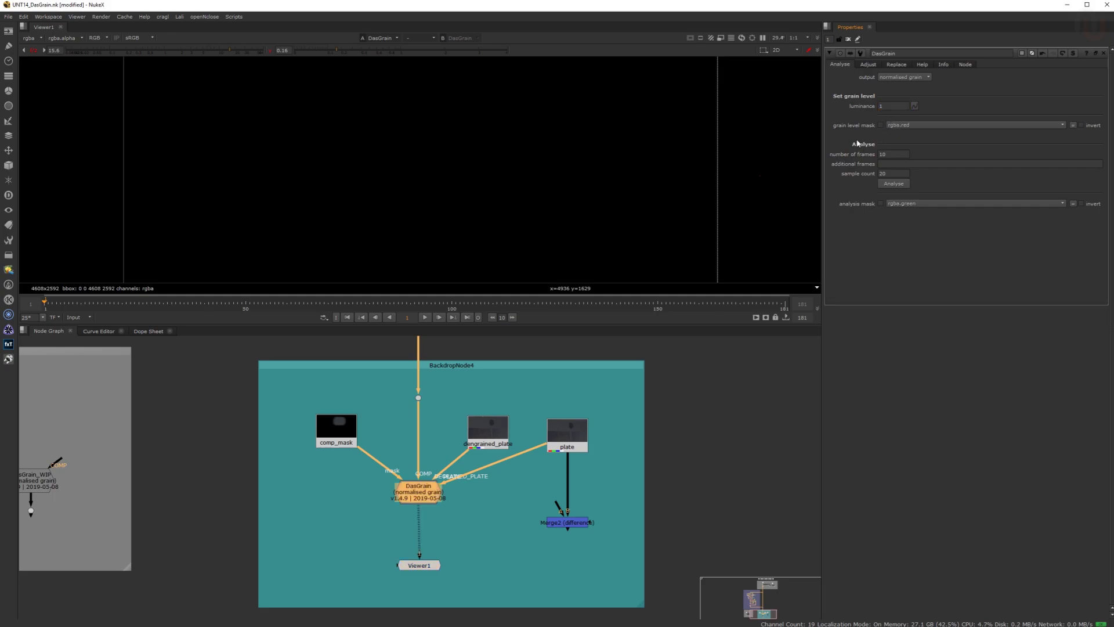
left_click(894, 183)
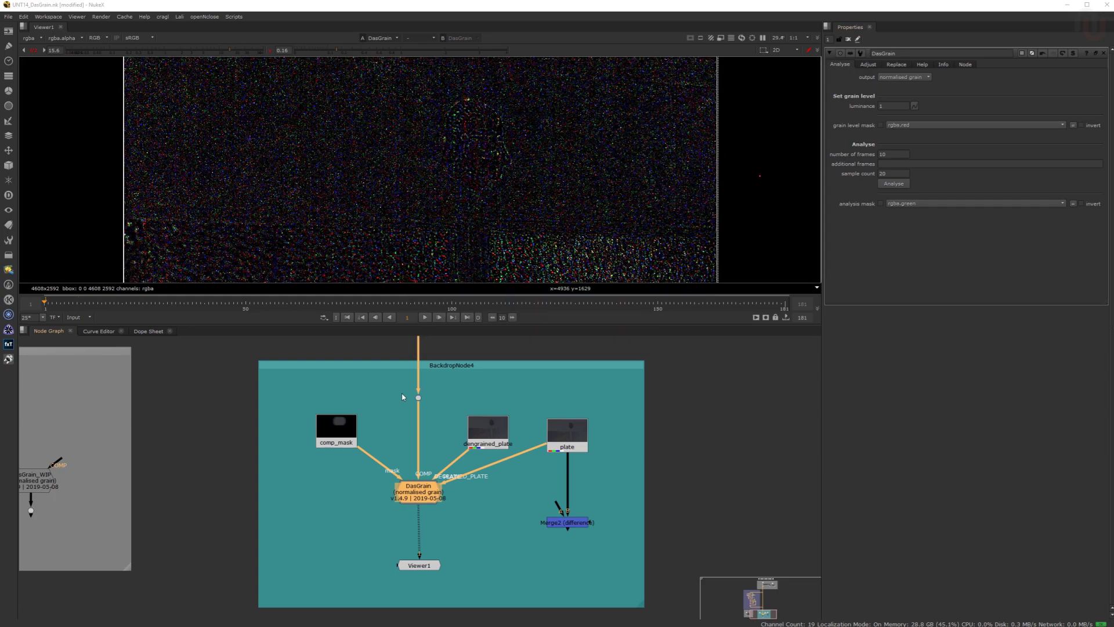
left_click(402, 397)
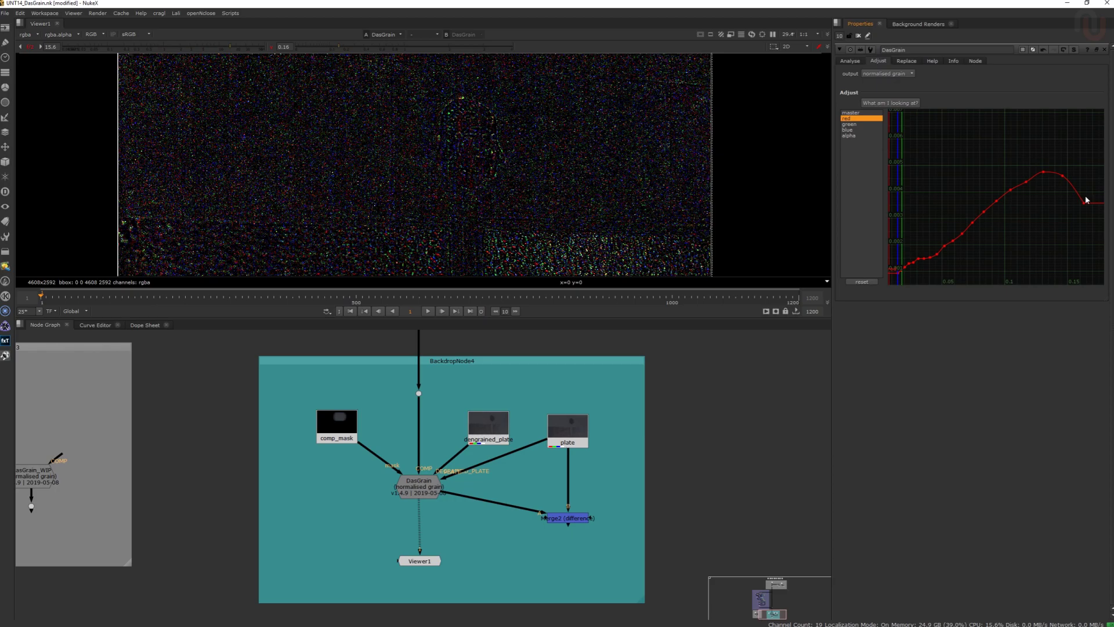
Correct the red, green and blue response curves by raising their bright ends to continue the upward slope.
left_click_drag(1084, 199, 1092, 165)
left_click(849, 124)
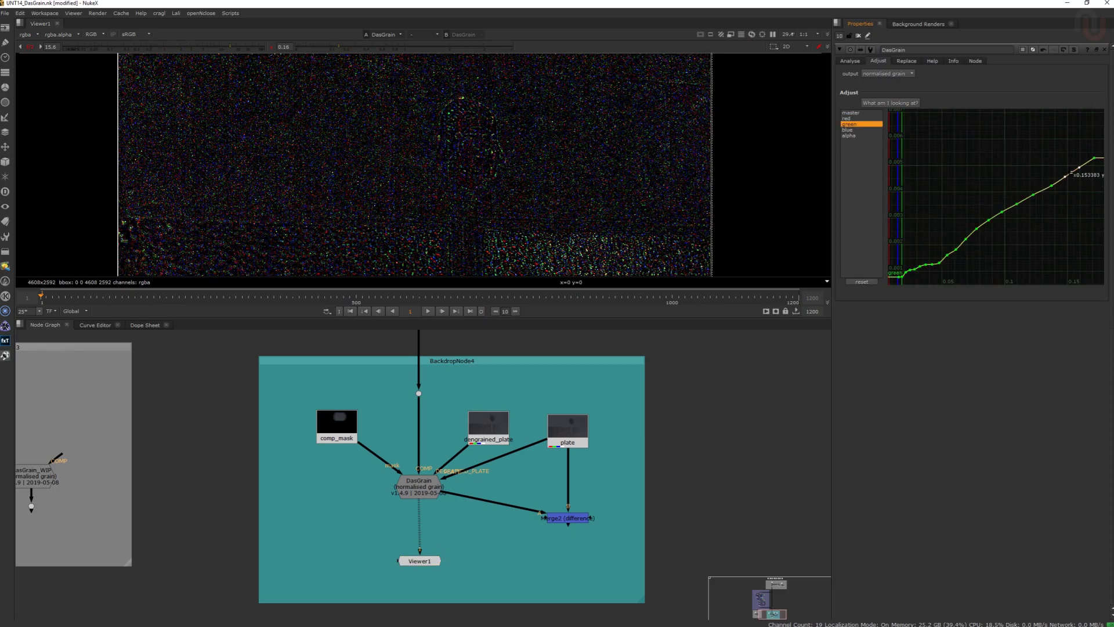
left_click(848, 130)
left_click_drag(1054, 224, 1080, 122)
left_click(1040, 223)
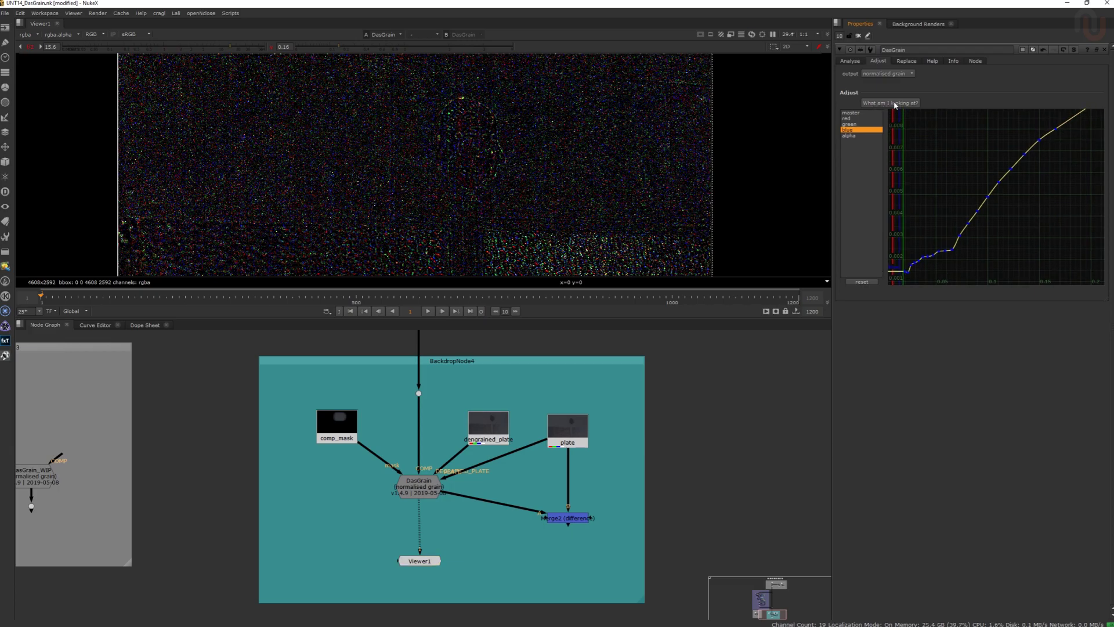
left_click(899, 105)
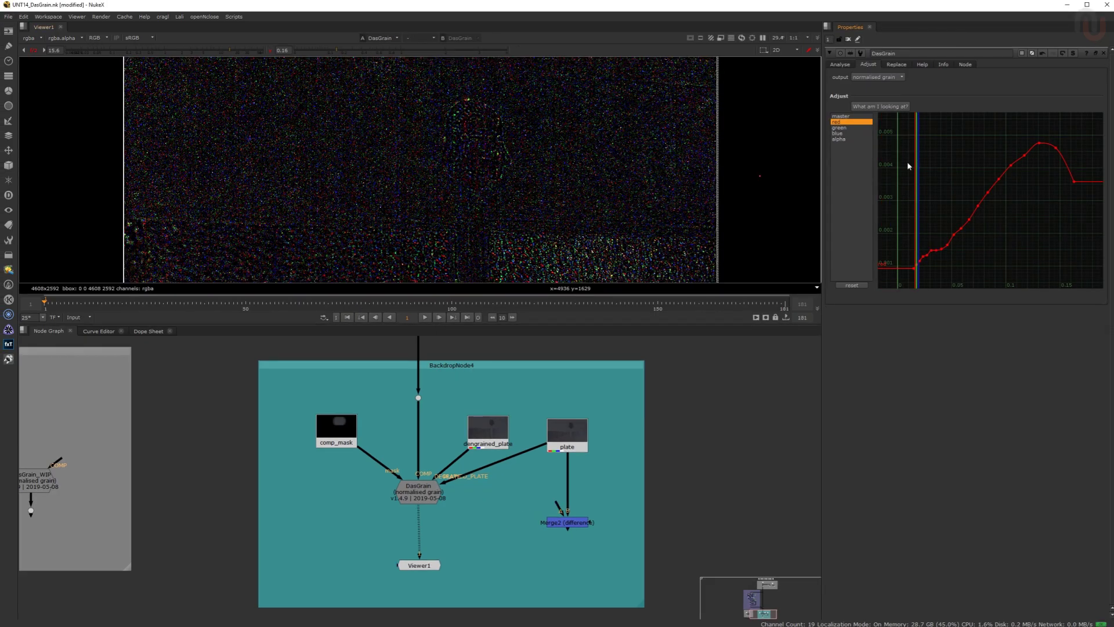
Activate DasGrain's grain scatter, keeping the output on normalised grain.
left_click(896, 64)
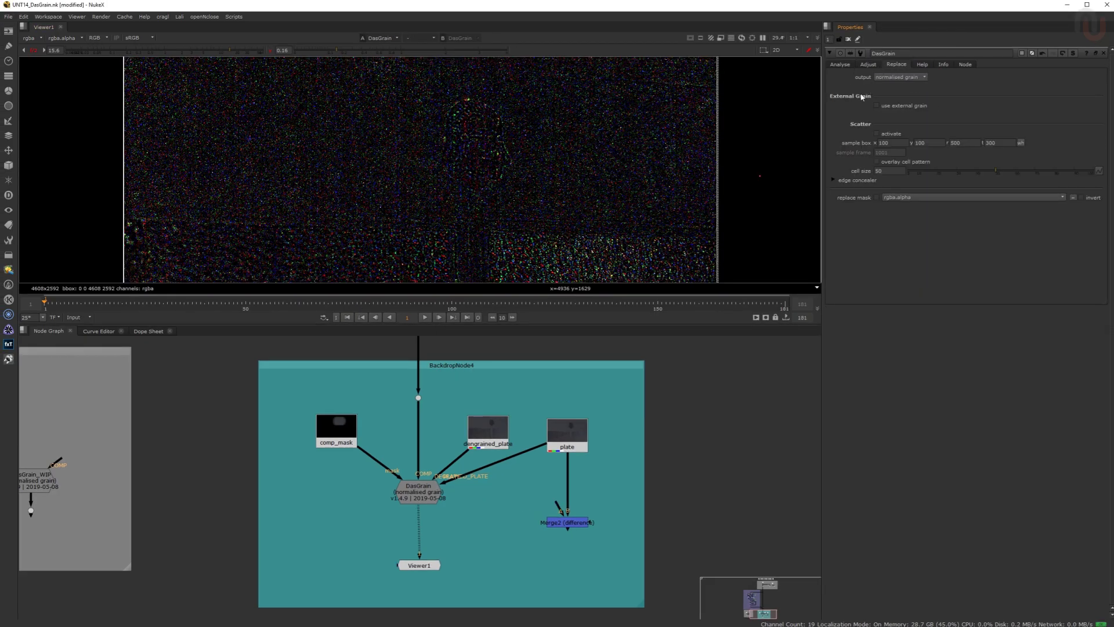
left_click(876, 134)
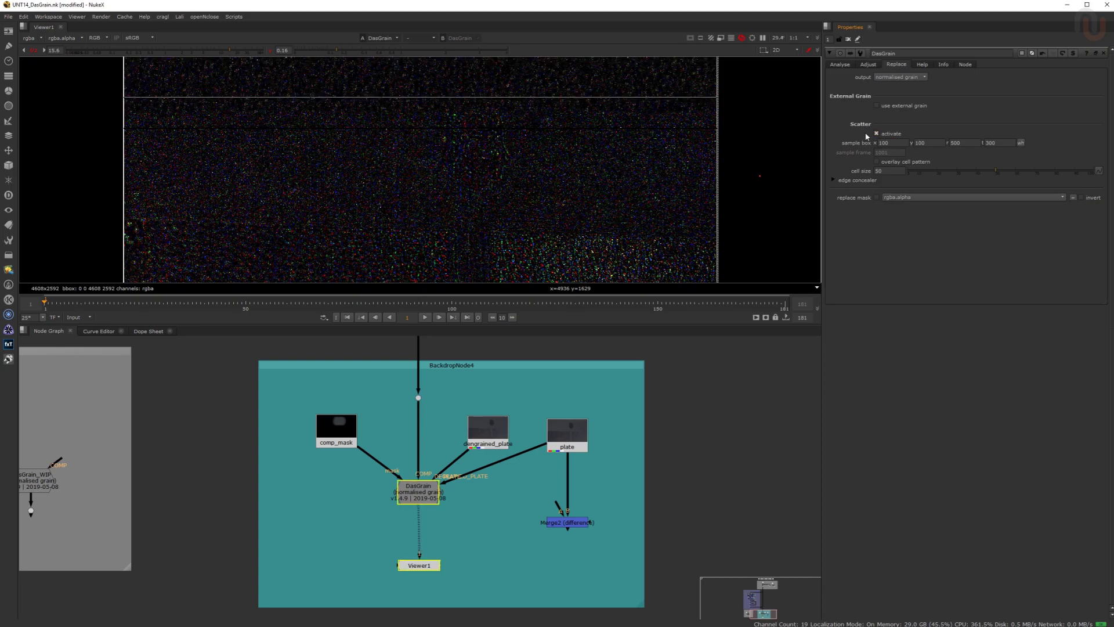
left_click(888, 82)
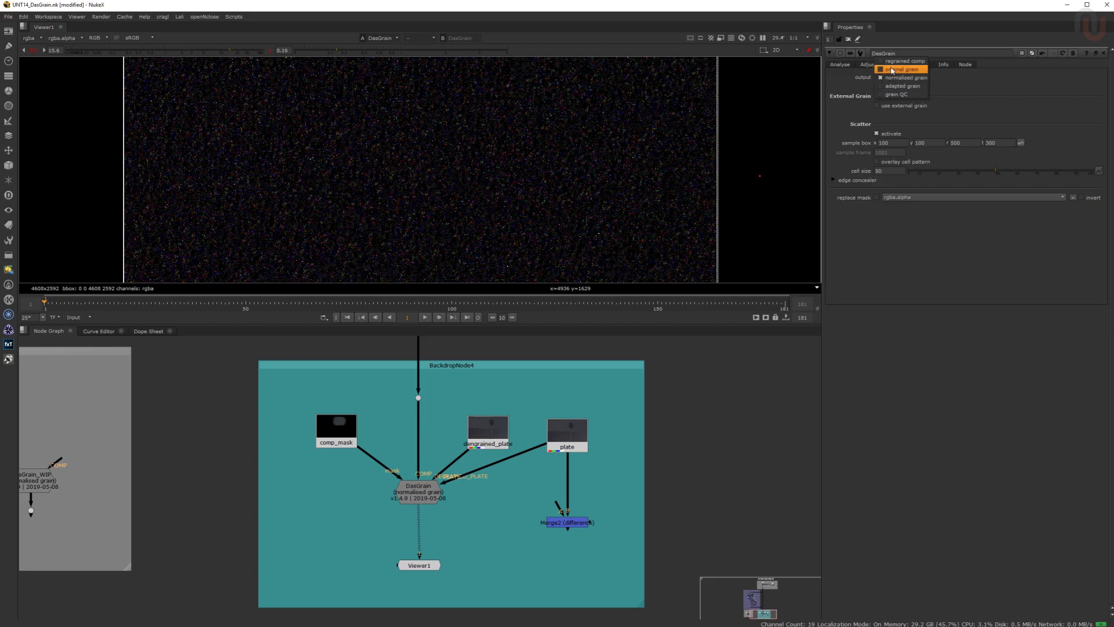
left_click(965, 84)
Move and enlarge the scatter sample box over the plain upper-left area of the plate, about x 500, y 1345, r 1830, t 2135.
scroll(489, 190, "down", 5)
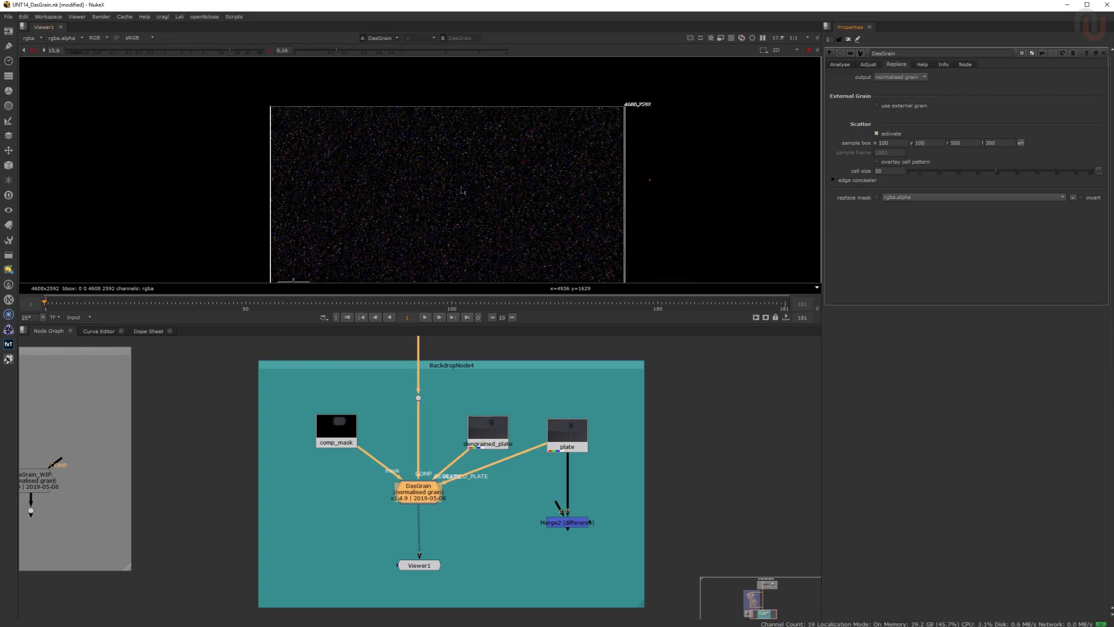
scroll(359, 214, "up", 2)
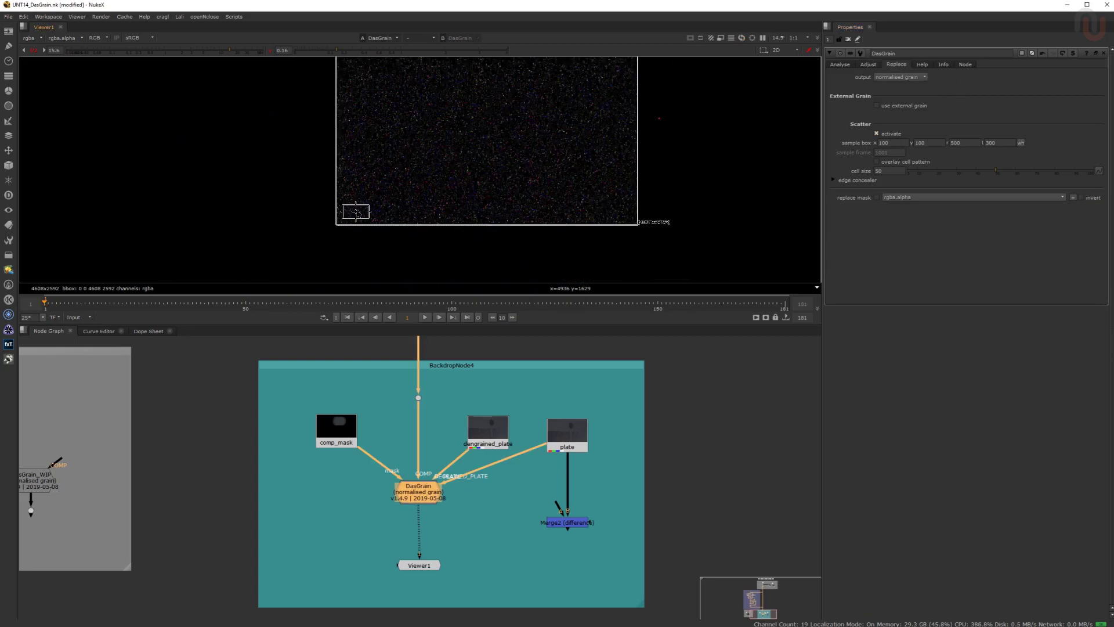
left_click_drag(356, 212, 398, 96)
middle_click_drag(398, 96, 390, 158)
mouse_move(404, 155)
left_mouse_down()
mouse_move(453, 129)
mouse_move(401, 155)
left_mouse_up()
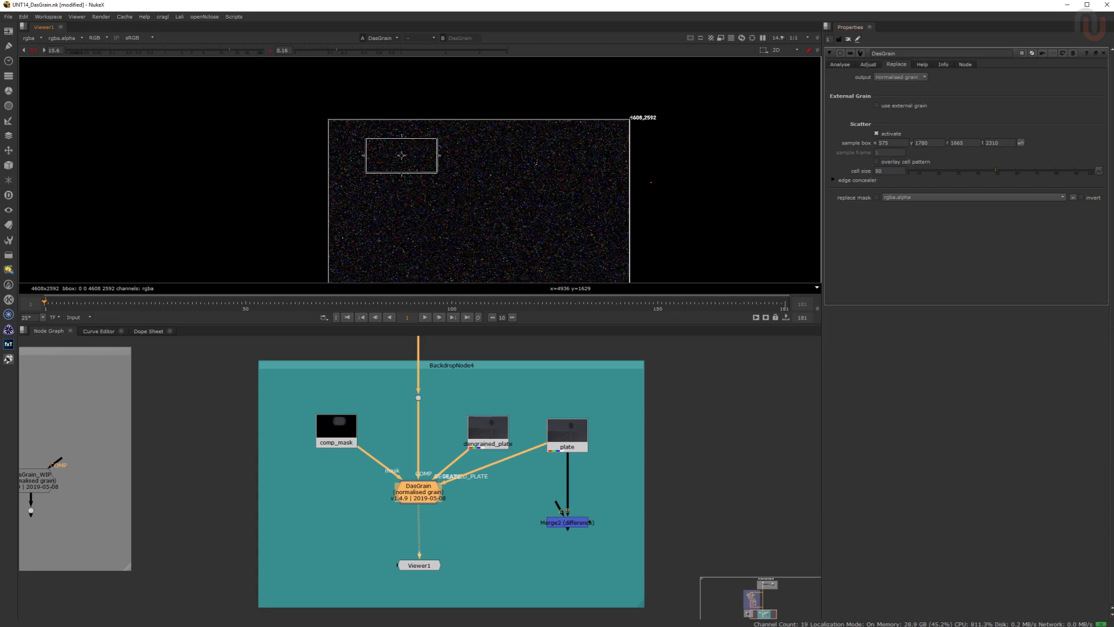
left_click_drag(401, 155, 448, 201)
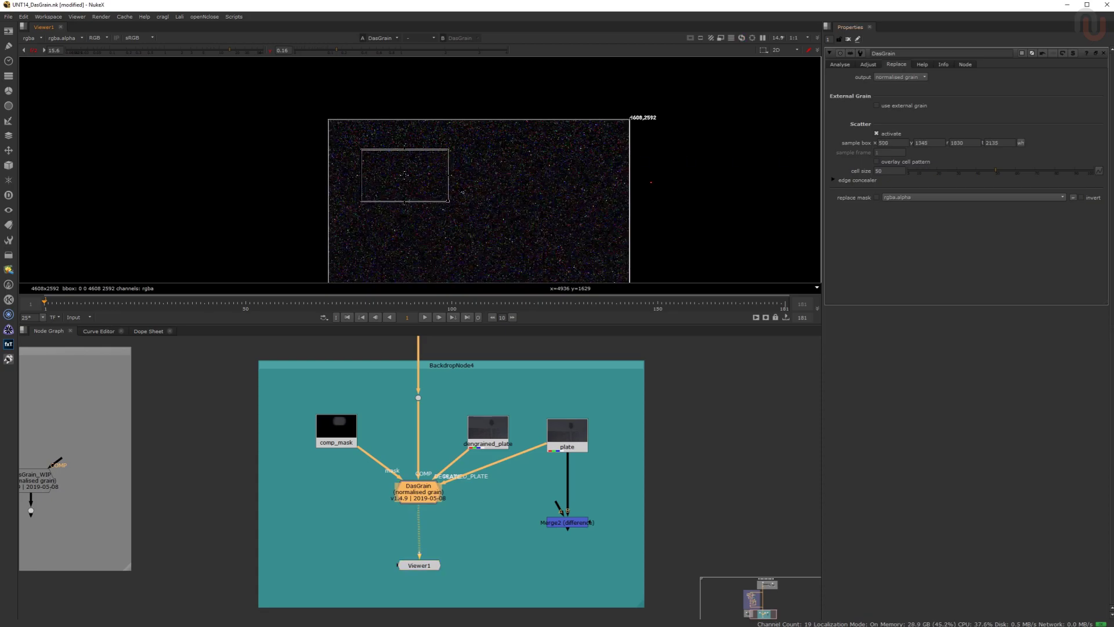
Overlay the scatter cell pattern and increase the cell size to about 89.
left_click(876, 162)
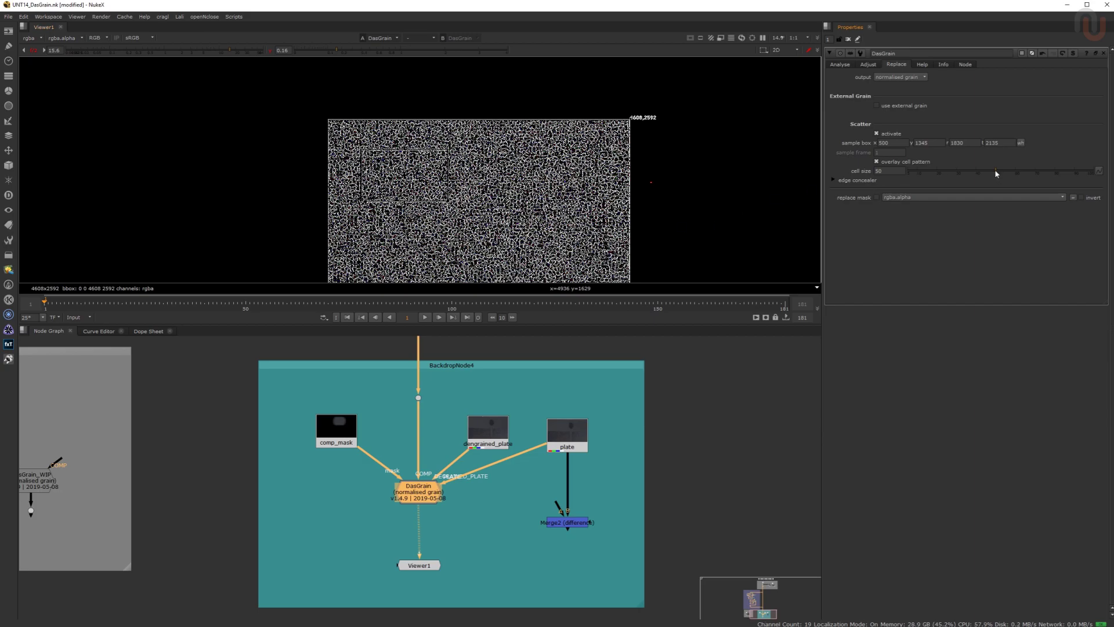
left_click_drag(996, 173, 1052, 172)
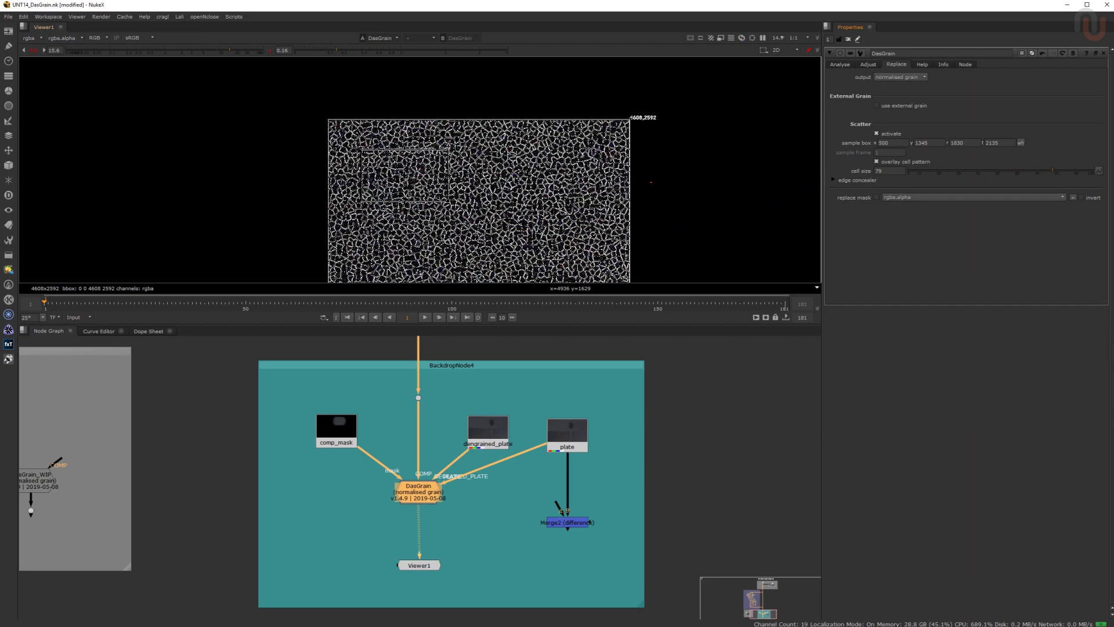
scroll(517, 178, "up", 2)
left_click(1071, 173)
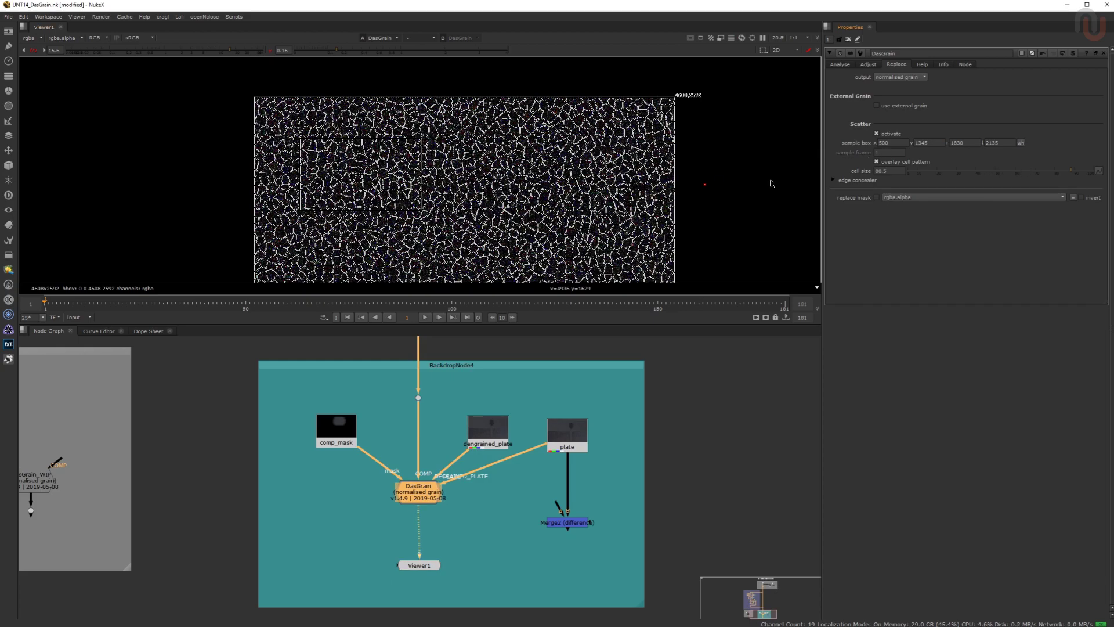
Distort the cell edges with the edge concealer, setting amplitude to 19 and frequency to 22.5.
left_click(833, 180)
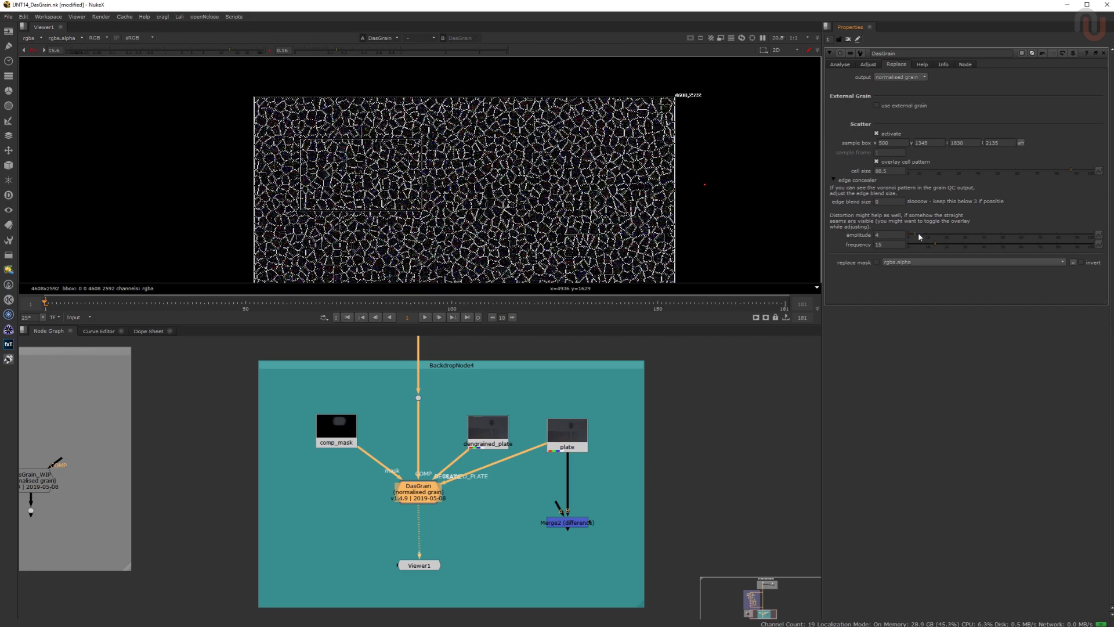
left_click_drag(917, 232, 942, 231)
left_click(948, 244)
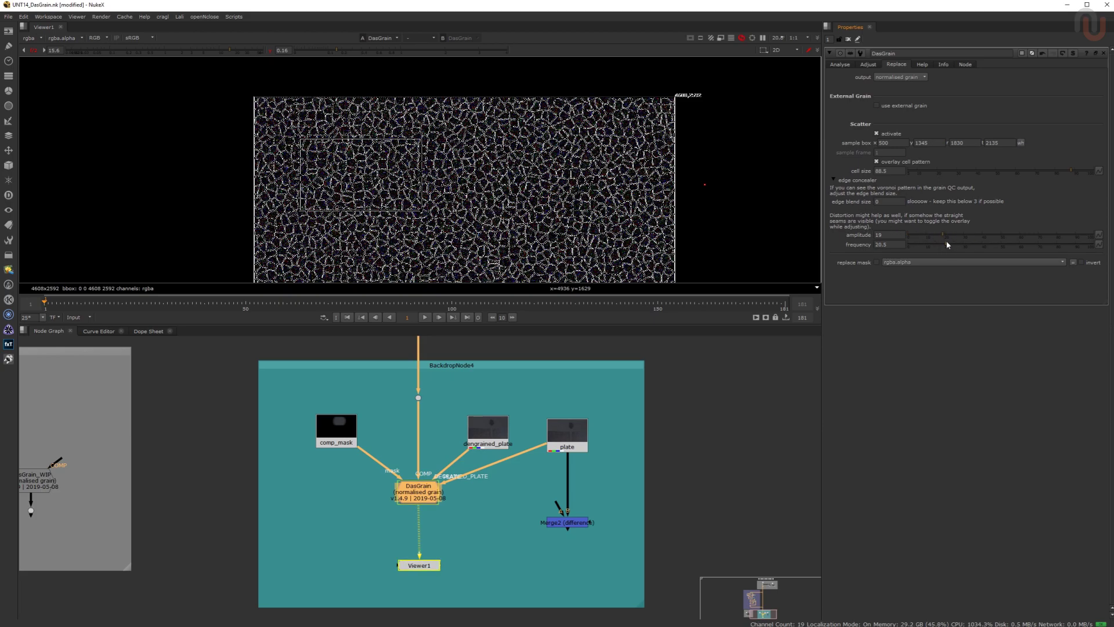
left_click(949, 244)
scroll(522, 188, "up", 3)
scroll(522, 187, "down", 1)
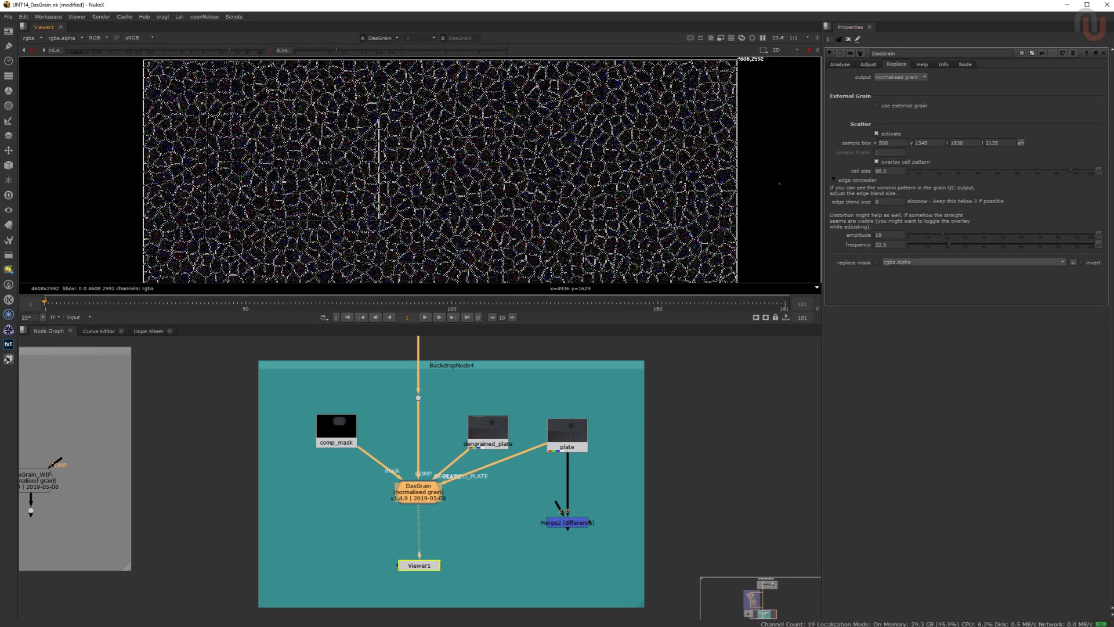
scroll(661, 153, "down", 1)
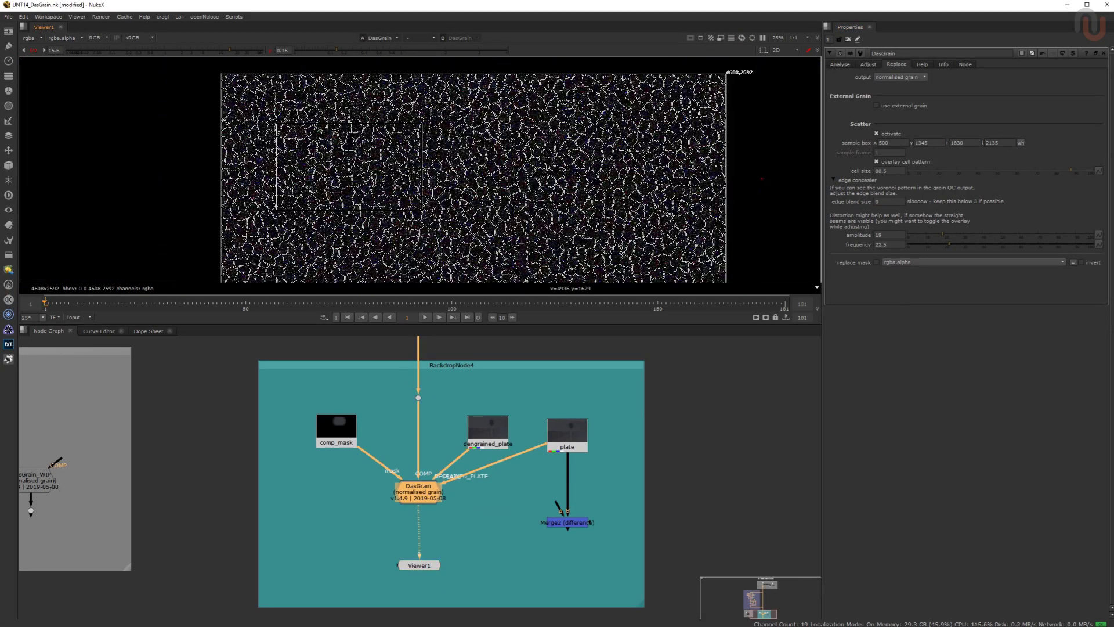
Limit the grain replacement to the rgba.alpha replace mask and turn off the cell pattern overlay.
left_click(876, 263)
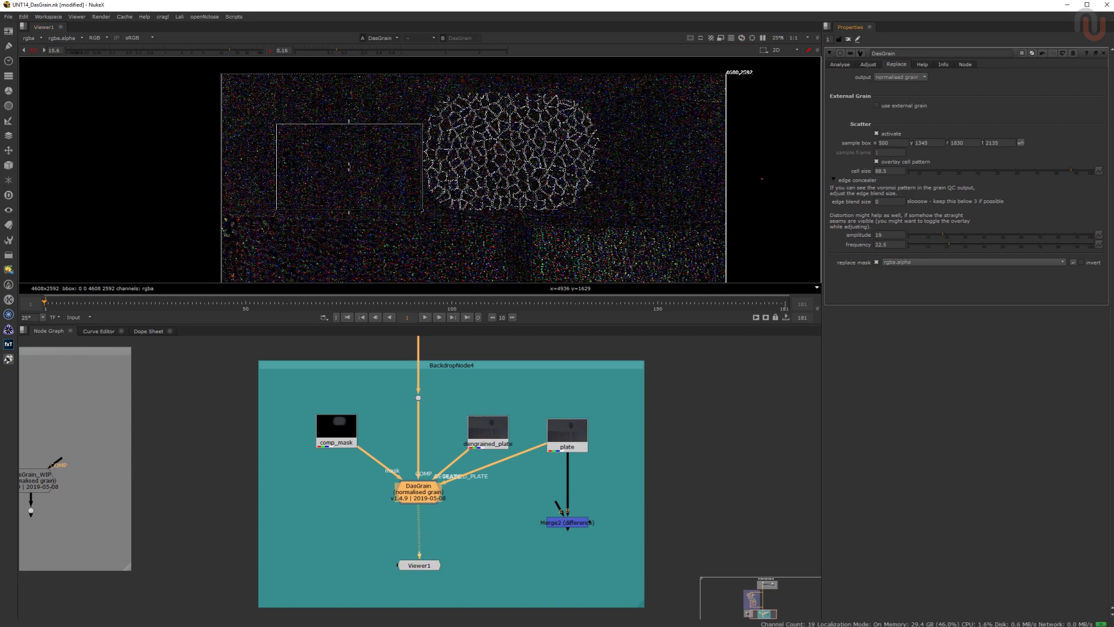
left_click(876, 162)
scroll(525, 145, "up", 1)
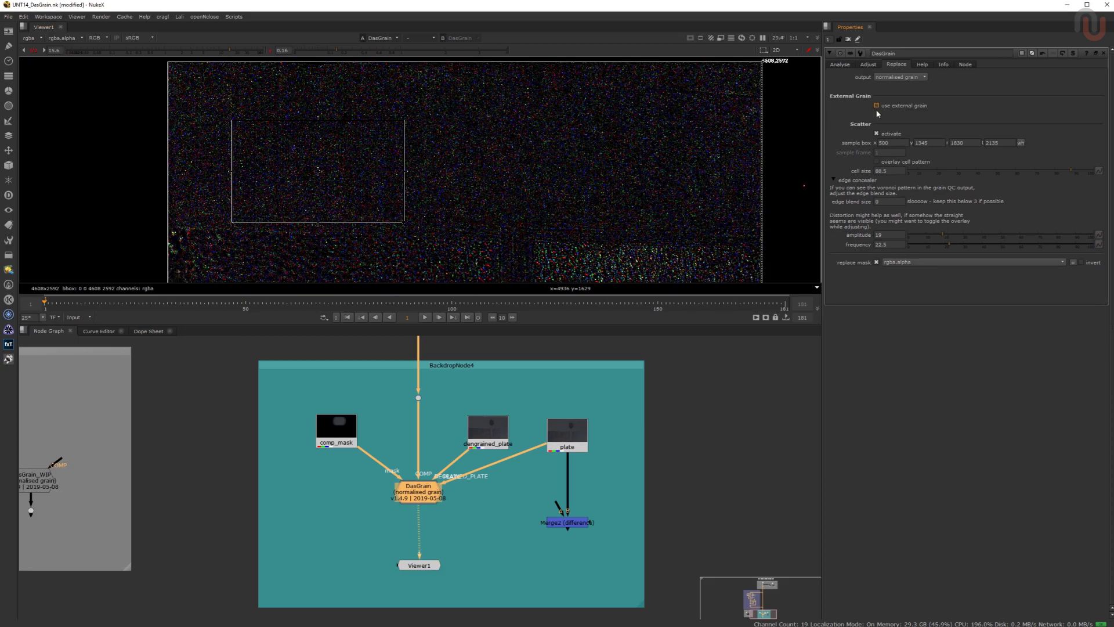
Compare the masked grain with scatter deactivated and reactivated.
left_click(877, 133)
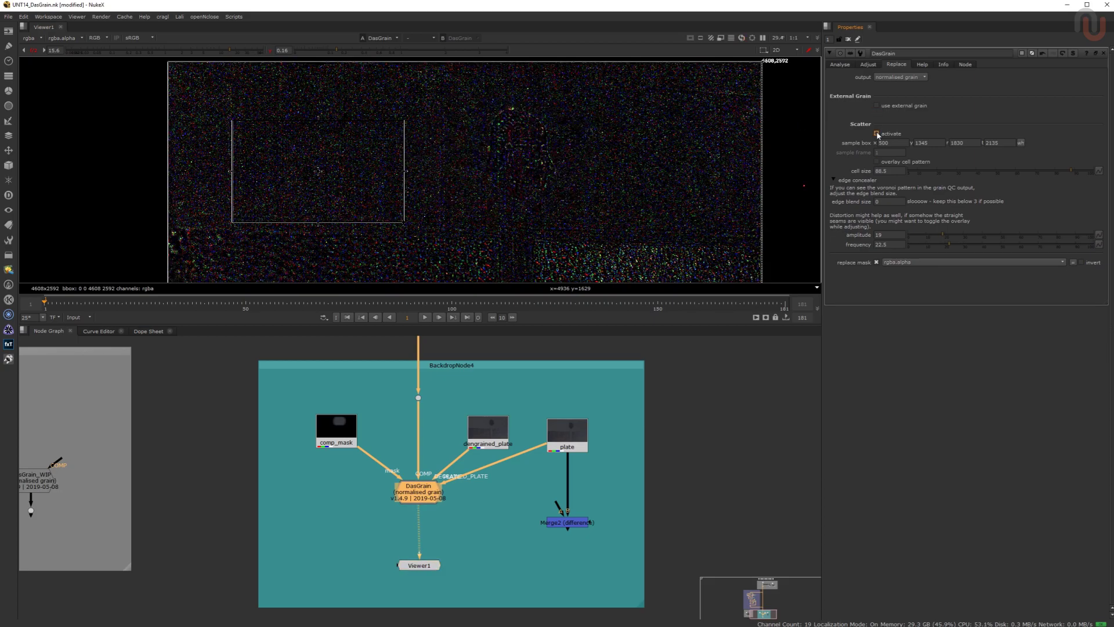
scroll(504, 139, "up", 2)
left_click(877, 134)
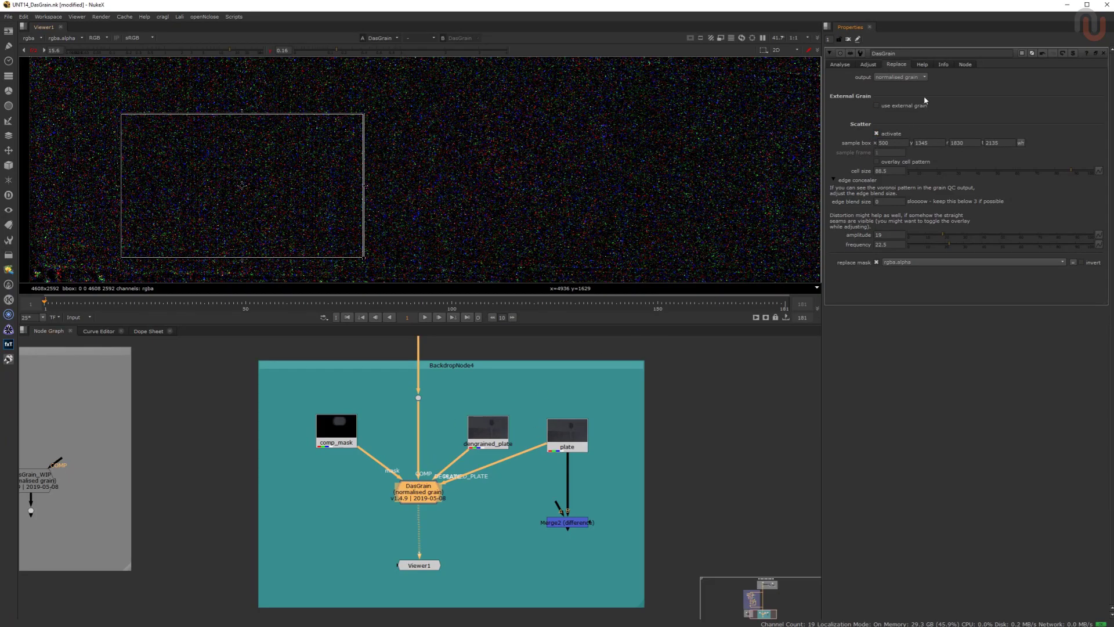
Enable external grain, connect DasGrain's external grain input to the dot below DasGrain_WIP, and check both outputs in the viewer.
left_click(877, 106)
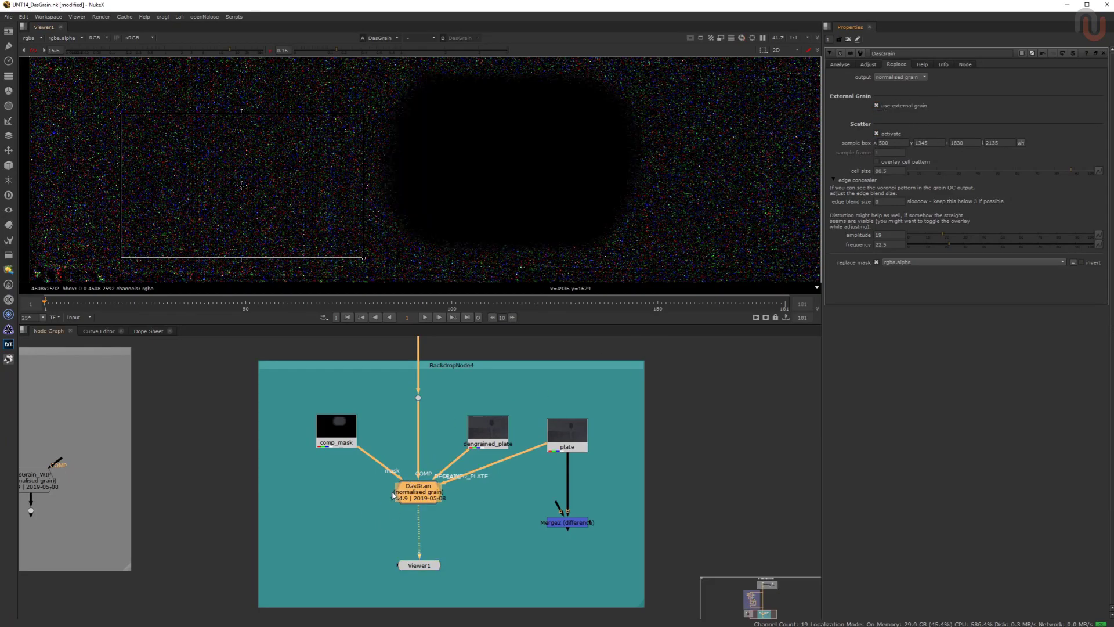
left_click_drag(392, 496, 30, 510)
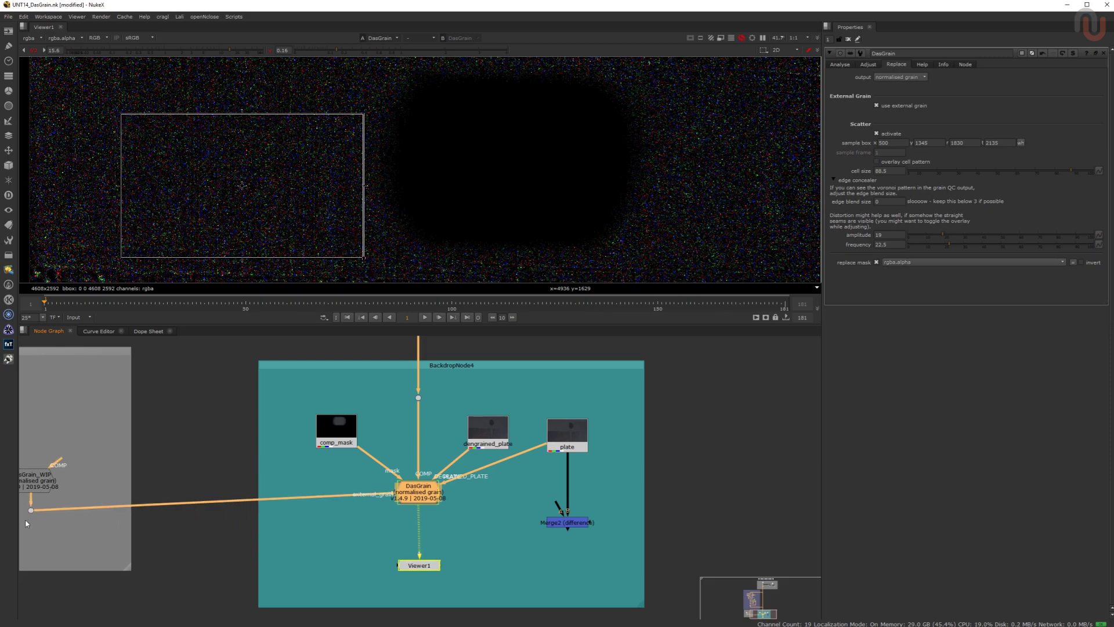
left_click(31, 510)
key("1")
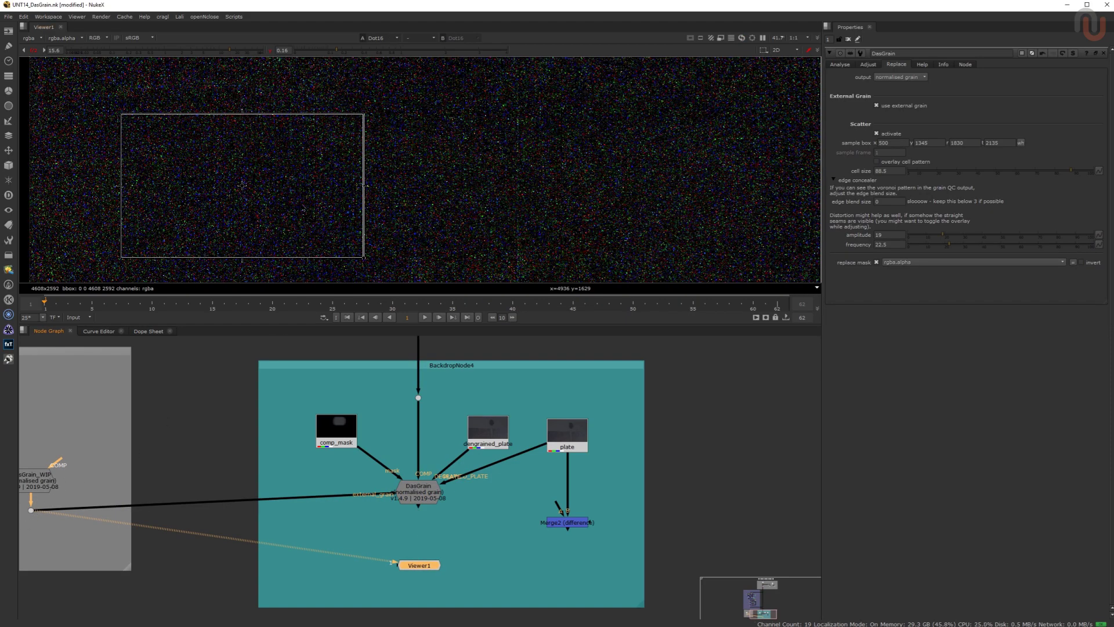
left_click(414, 499)
key("1")
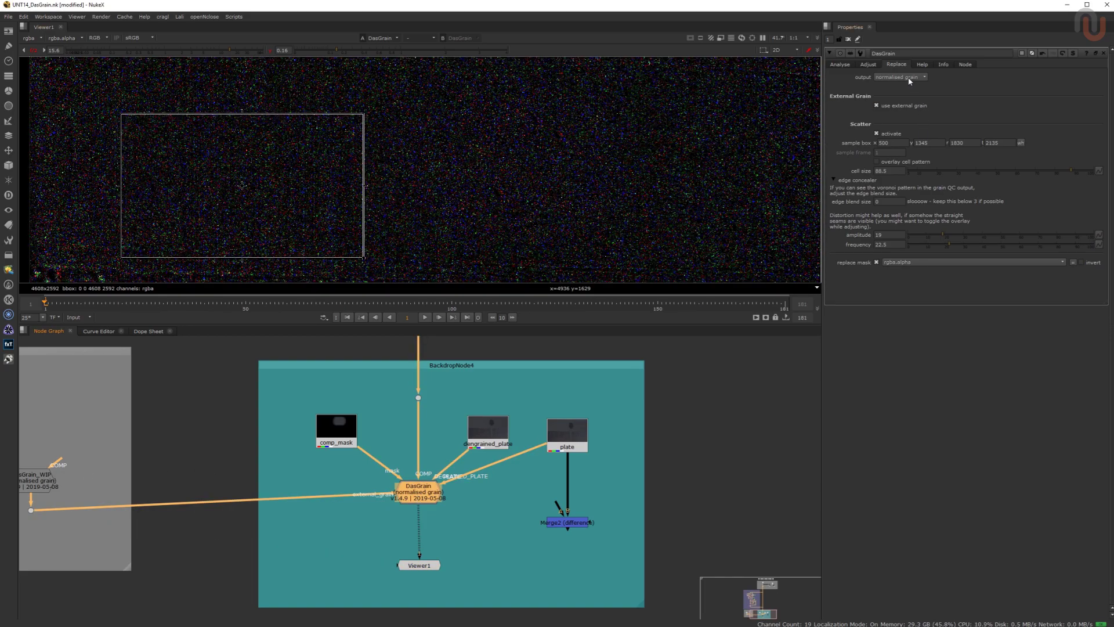
Set DasGrain's output to regrained comp and compare it with the plate in the viewer.
left_click(909, 77)
left_click(900, 61)
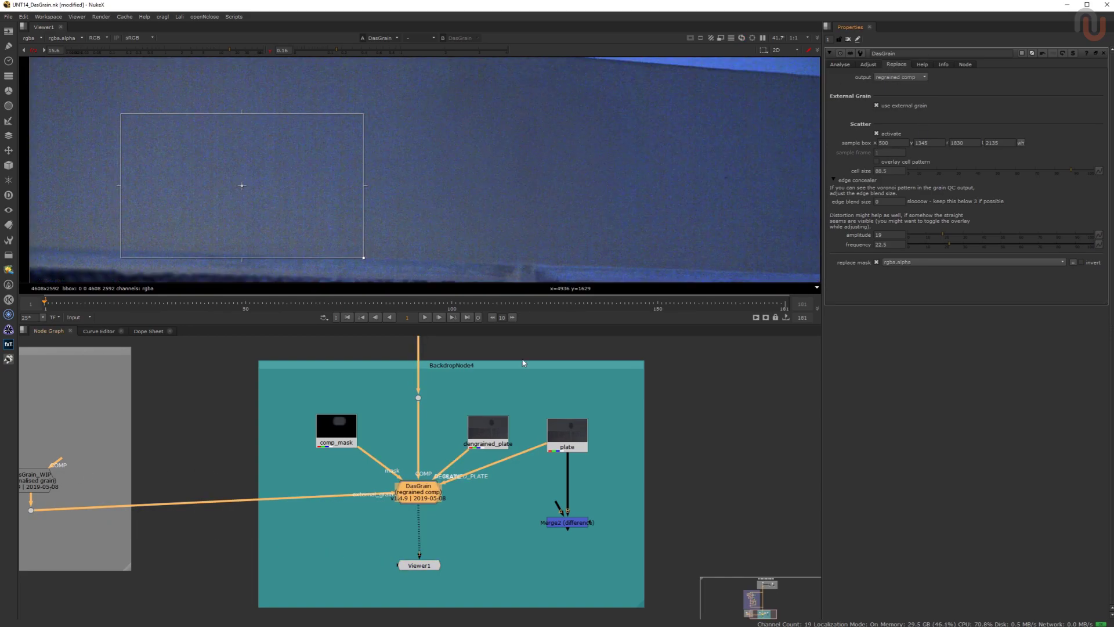
left_click(567, 445)
key("2")
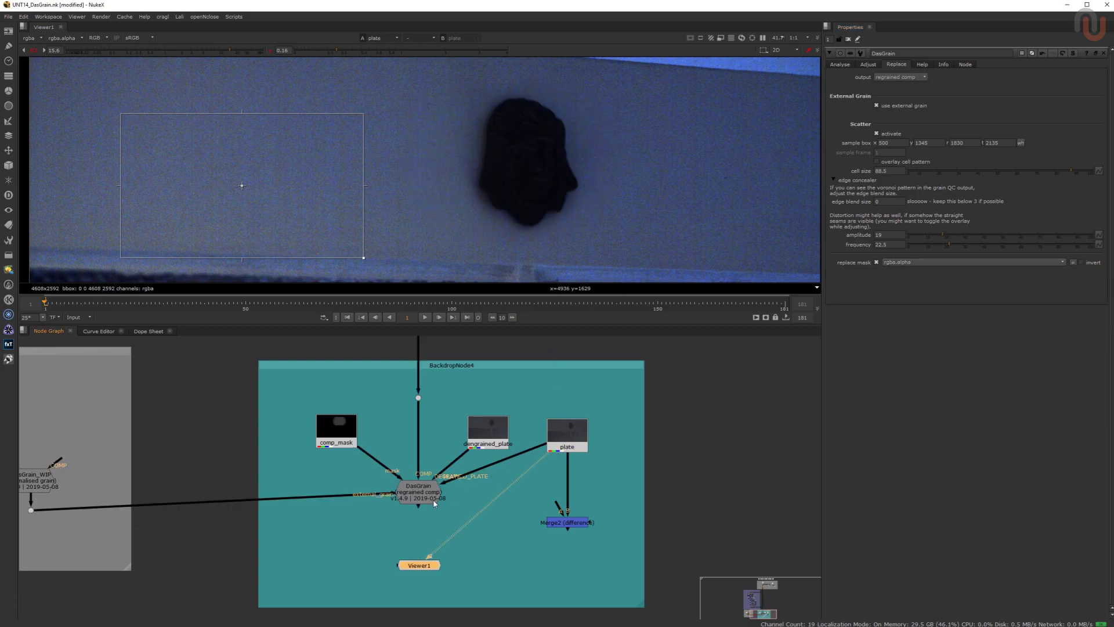
key("1")
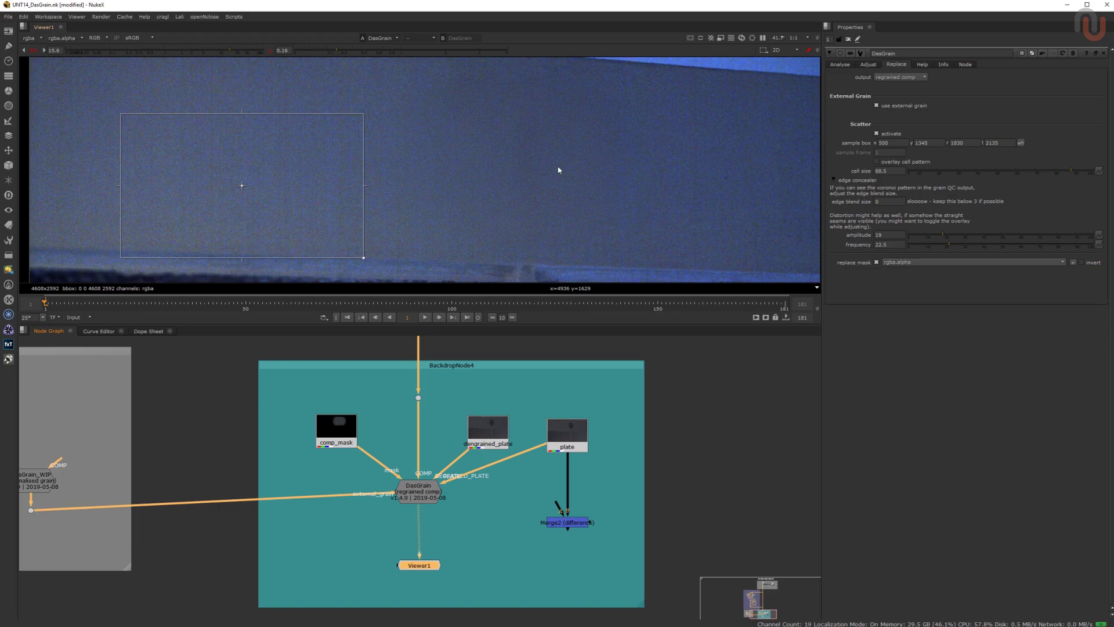
Connect the difference Merge2's free input to DasGrain and view the difference between the regrained comp and the plate.
left_click(576, 523)
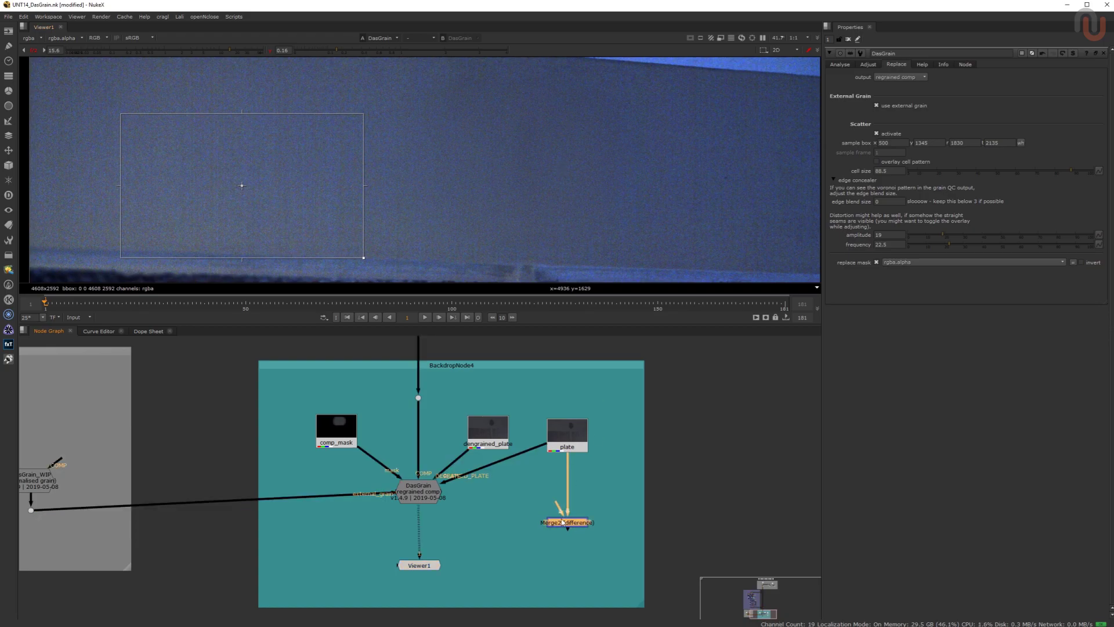
left_click_drag(553, 507, 423, 492)
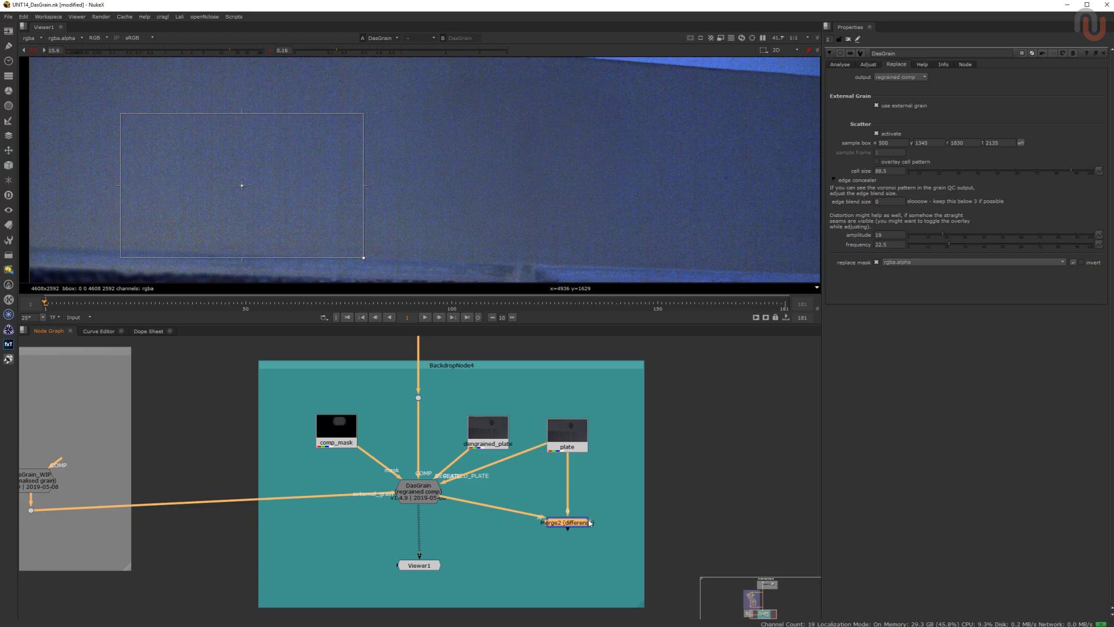
key("1")
scroll(535, 173, "down", 2)
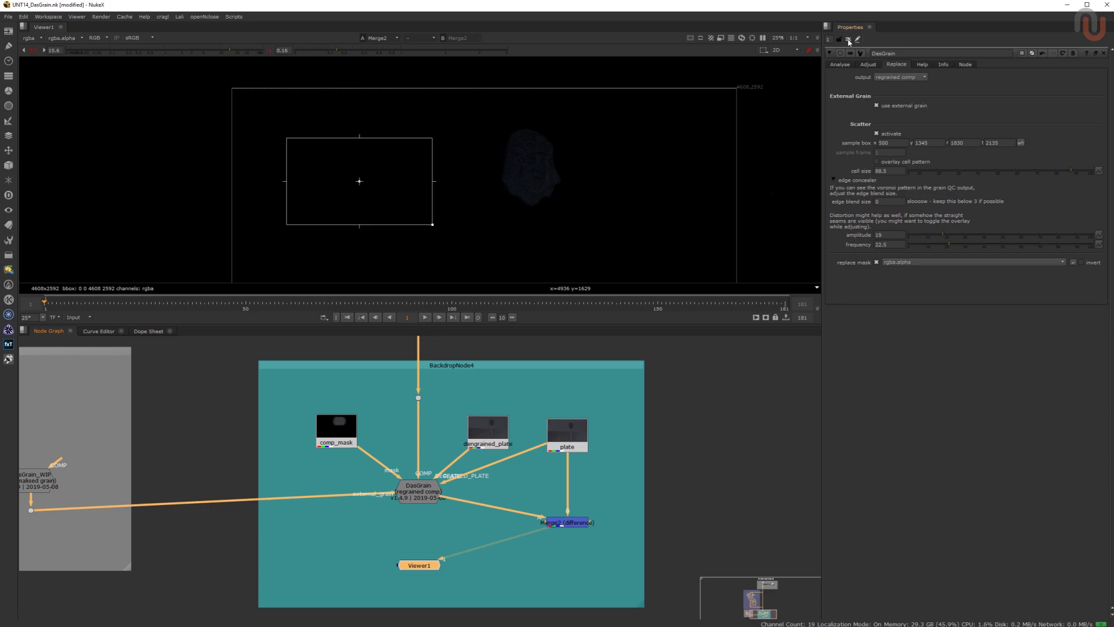
scroll(531, 175, "up", 2)
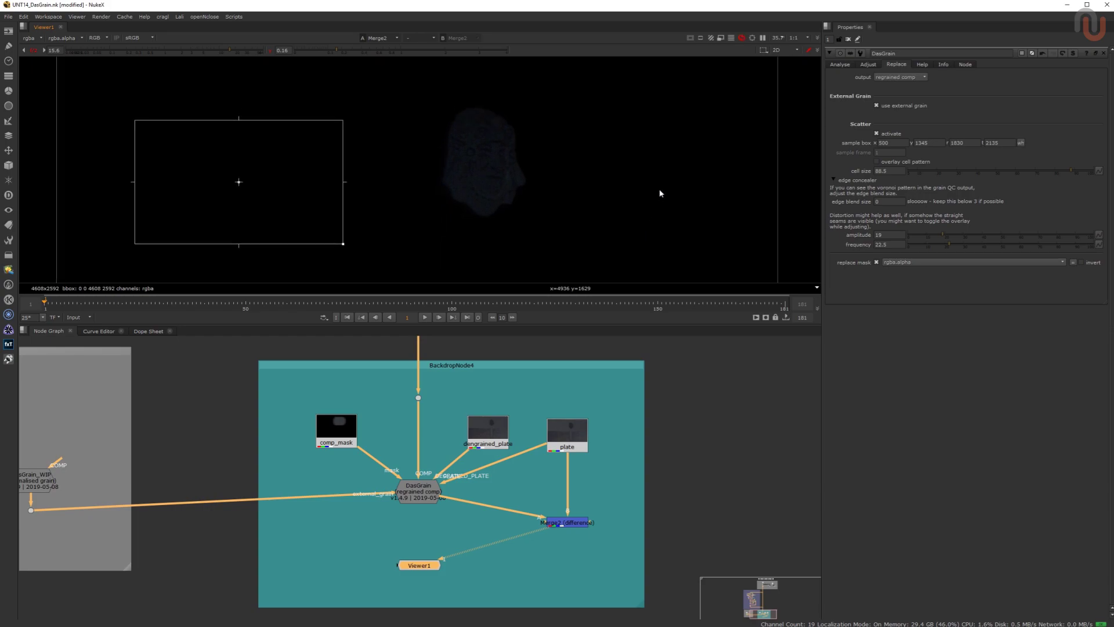
scroll(661, 187, "down", 1)
Read DasGrain's basic setup help and its troubleshooting checklist.
left_click(921, 65)
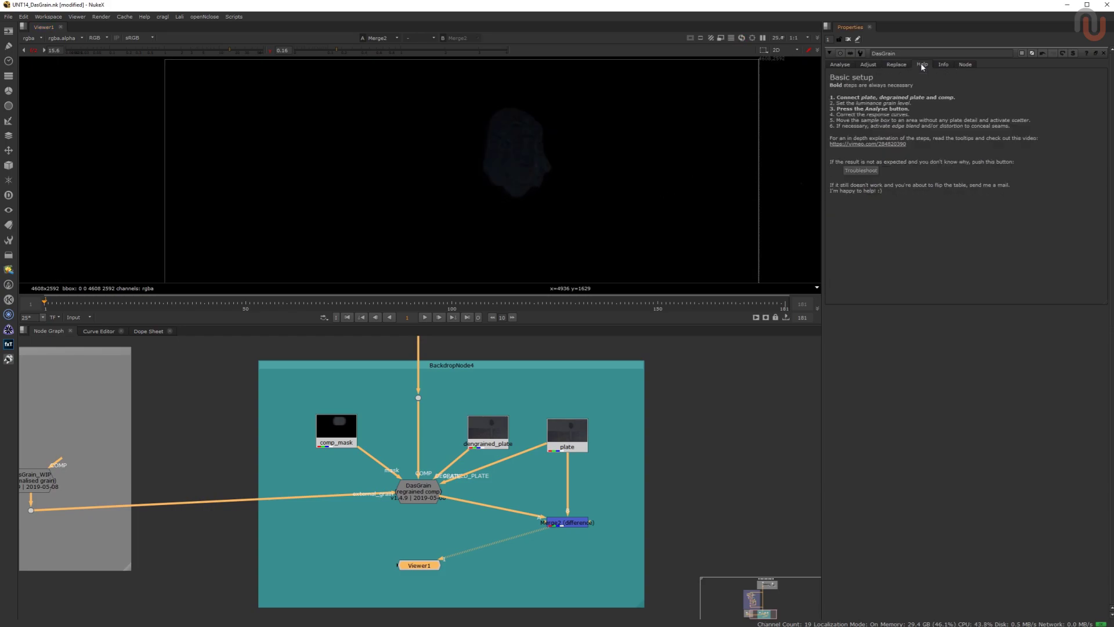
left_click(860, 170)
left_click_drag(590, 250, 715, 104)
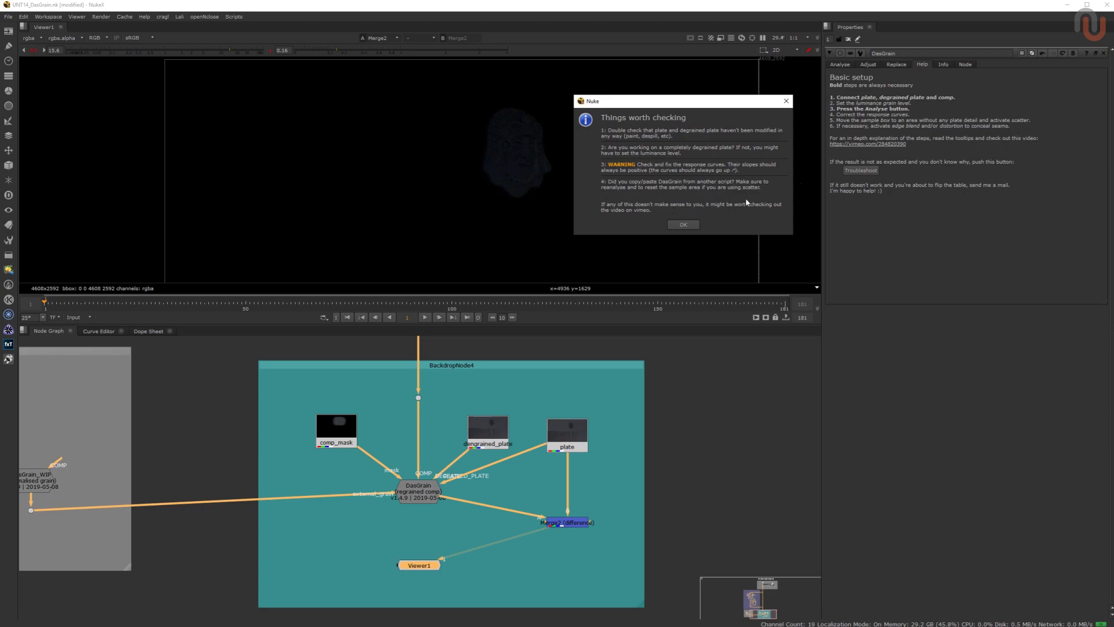
left_click(785, 102)
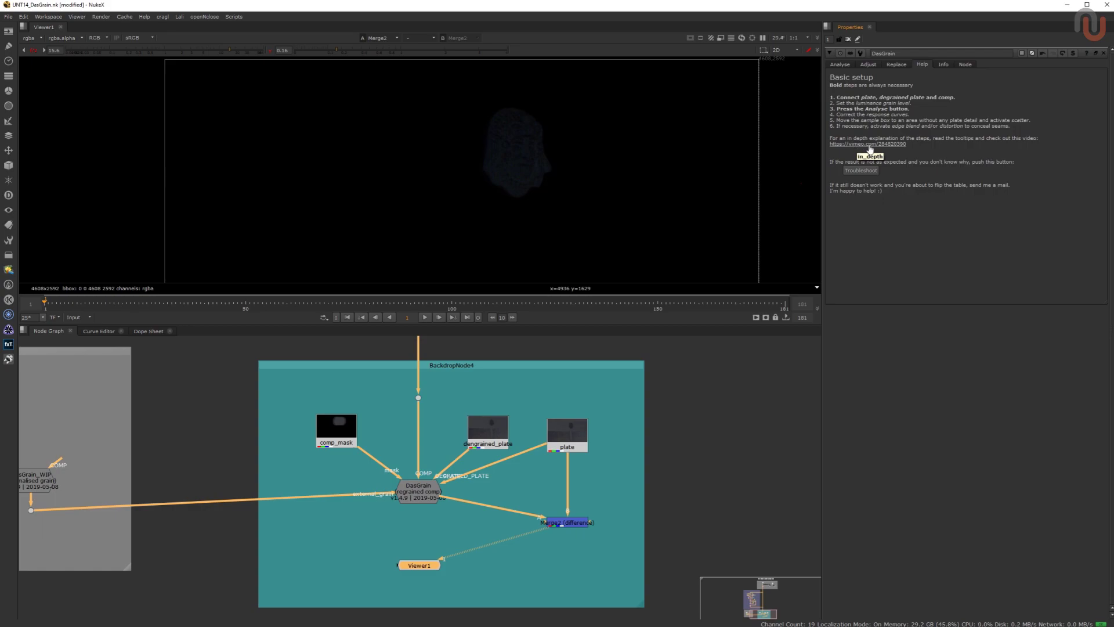
Show DasGrain's regrained comp in the viewer again and select the DasGrain node.
left_click(441, 442)
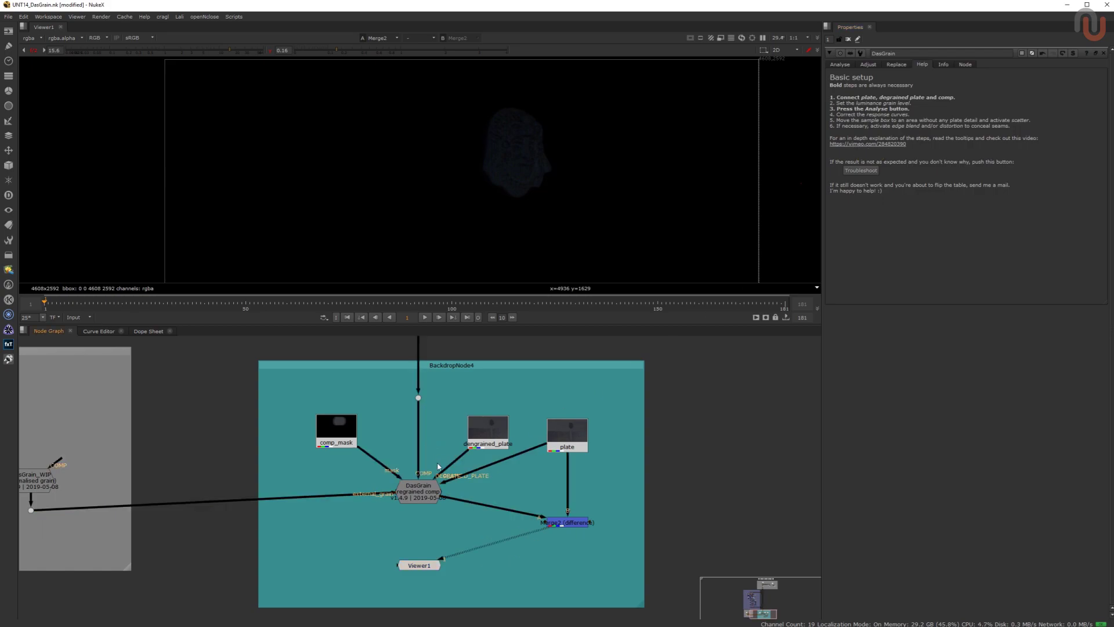
left_click(419, 490)
key("1")
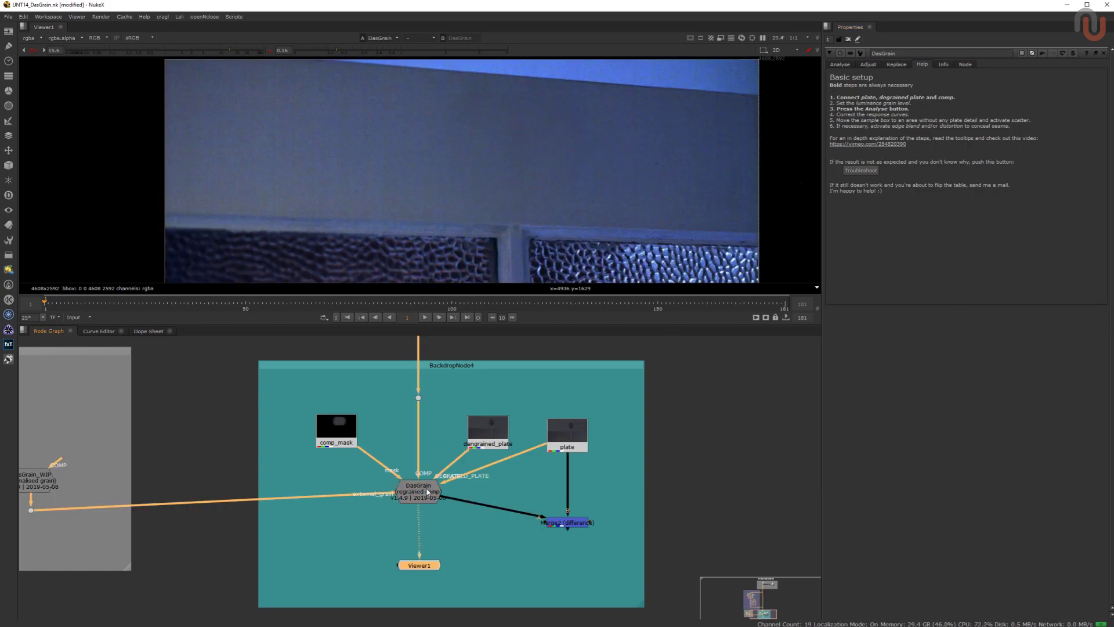
left_click(430, 496)
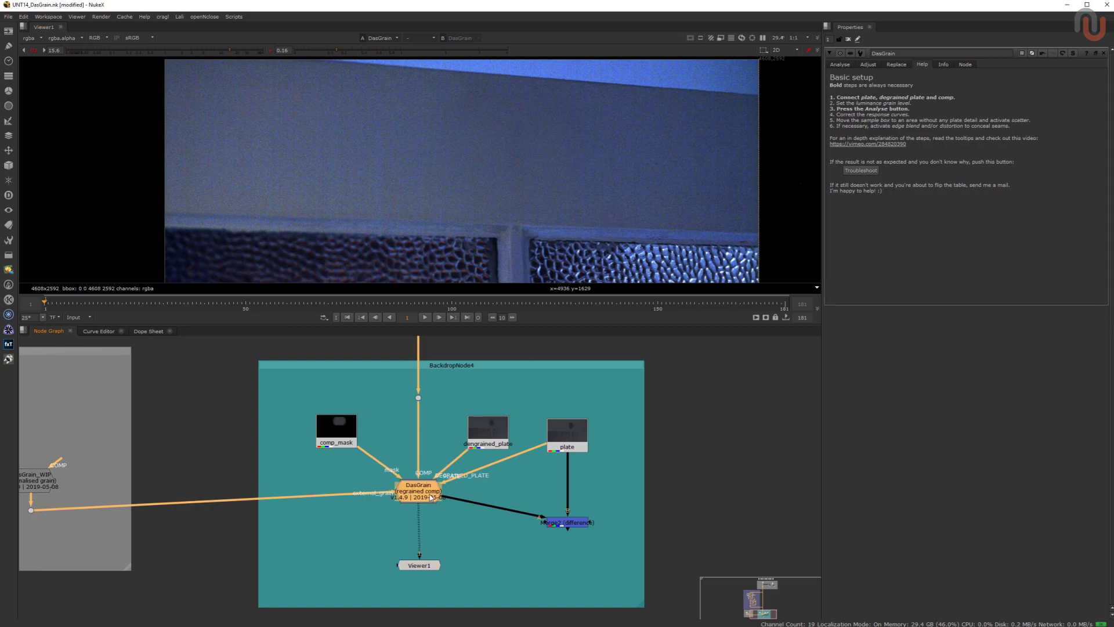